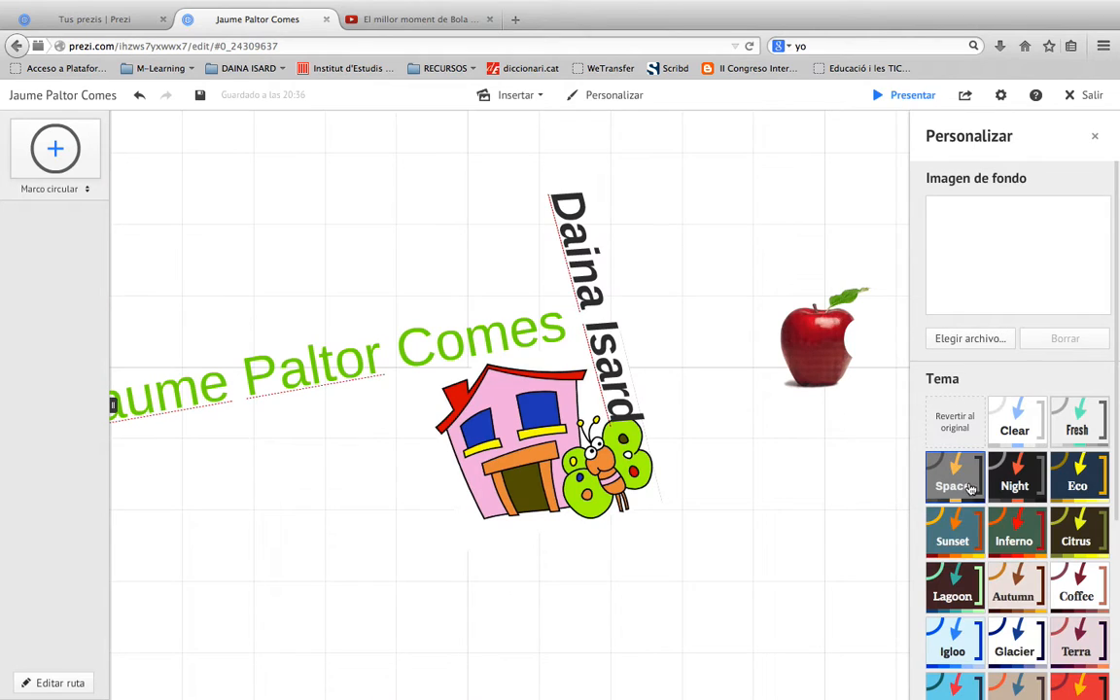
Step: Try the Night and Lagoon themes on the presentation and revert to the original theme
{"action": "left_click", "coordinate": [1017, 488]}
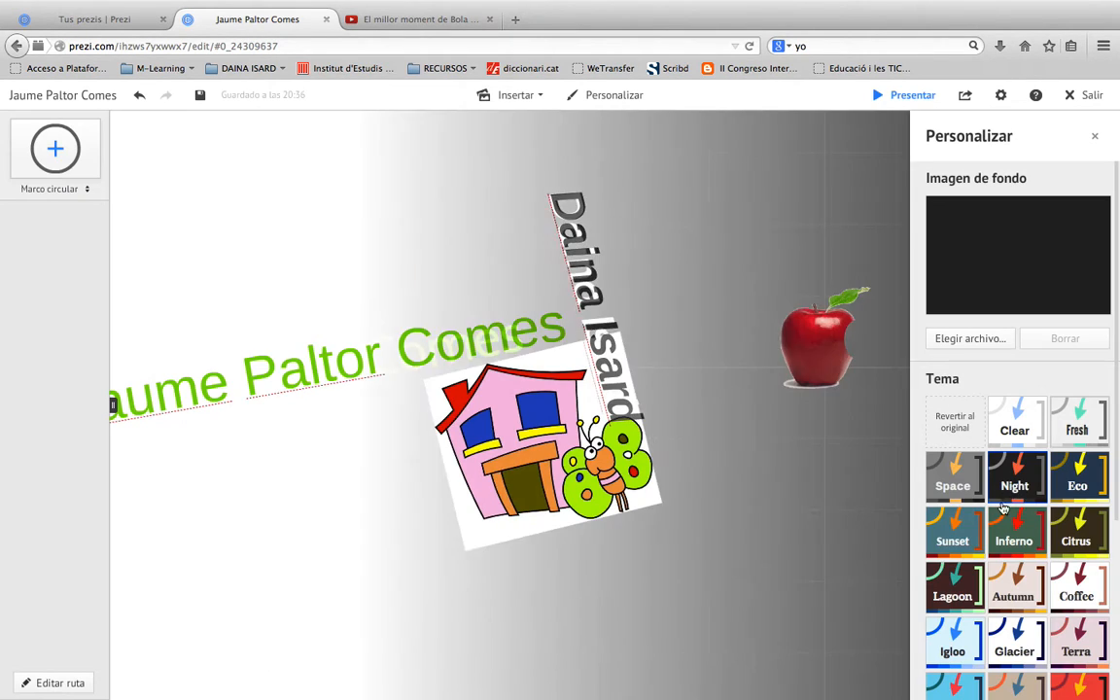
{"action": "left_click", "coordinate": [958, 589]}
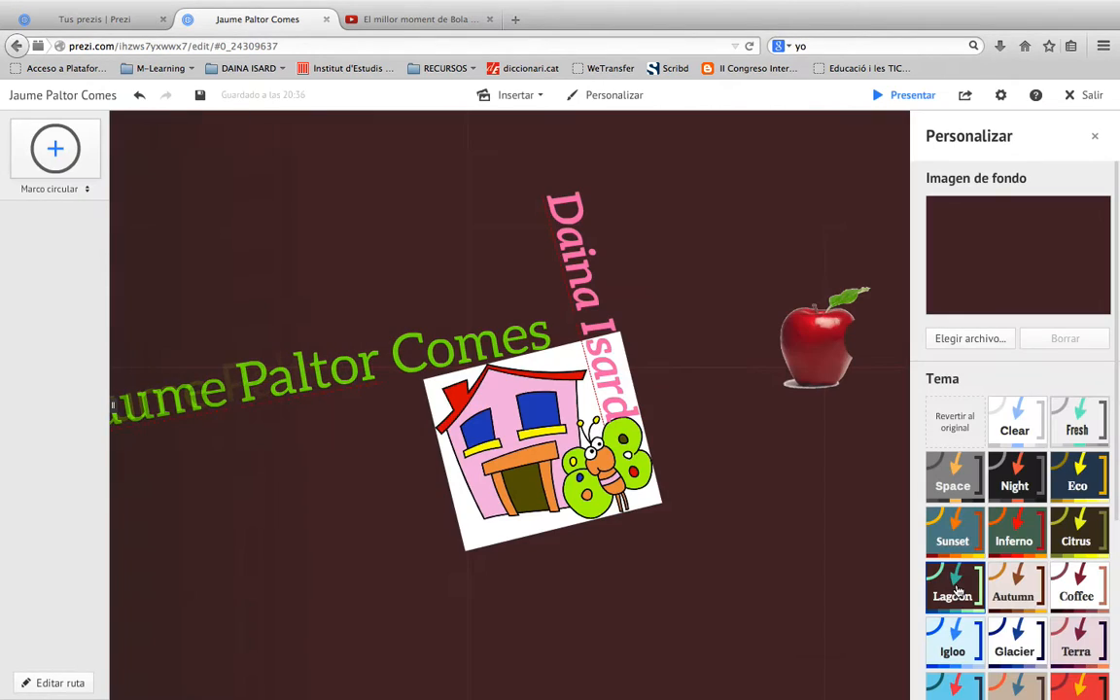
{"action": "left_click", "coordinate": [958, 430]}
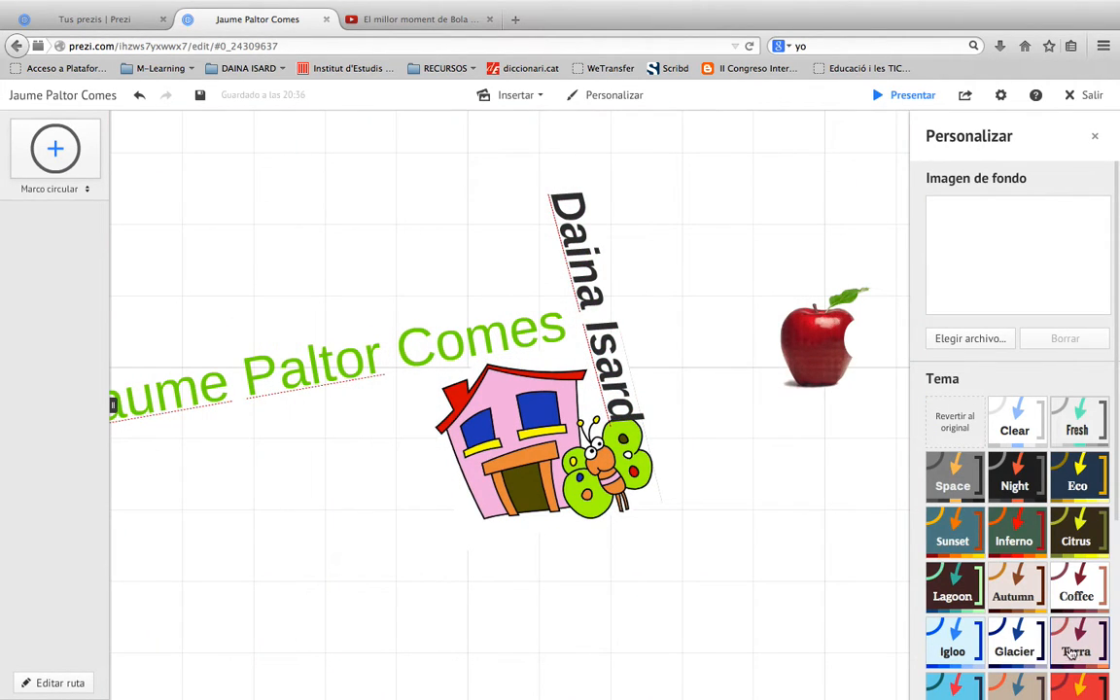
Step: Apply the solid red theme to the presentation and close the customization options
{"action": "left_click", "coordinate": [1070, 691]}
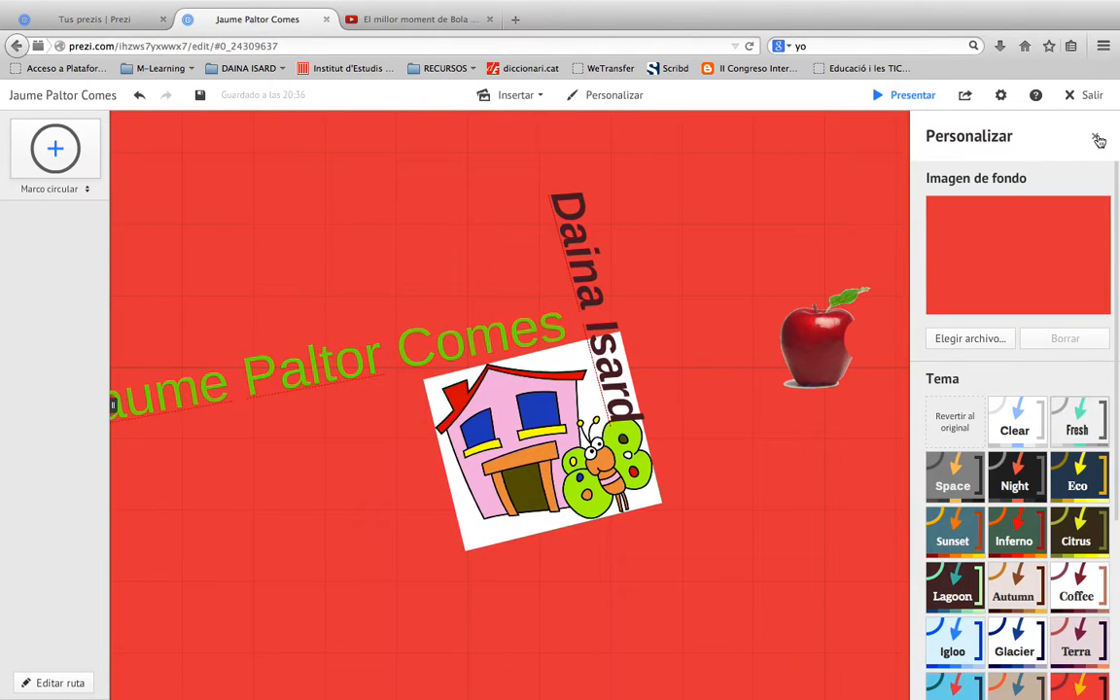
{"action": "left_click", "coordinate": [1097, 140]}
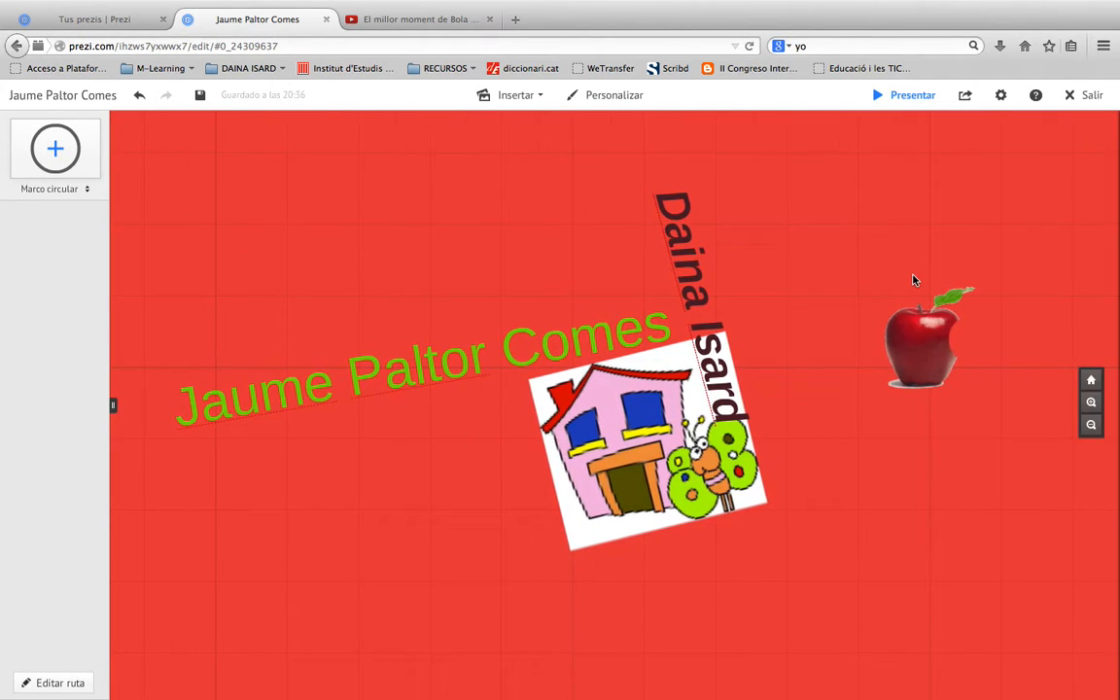
Step: Start inserting a YouTube video and copy the web address of "El millor moment de Bola de Drac Z" from its YouTube page
{"action": "left_click", "coordinate": [513, 95]}
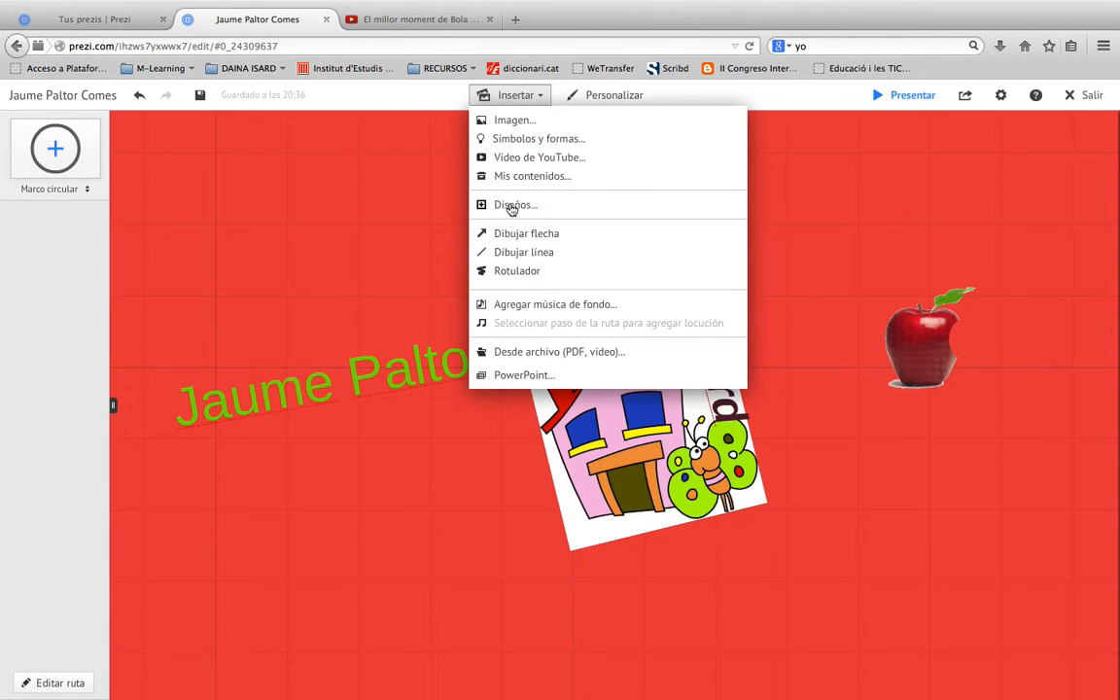
{"action": "left_click", "coordinate": [548, 161]}
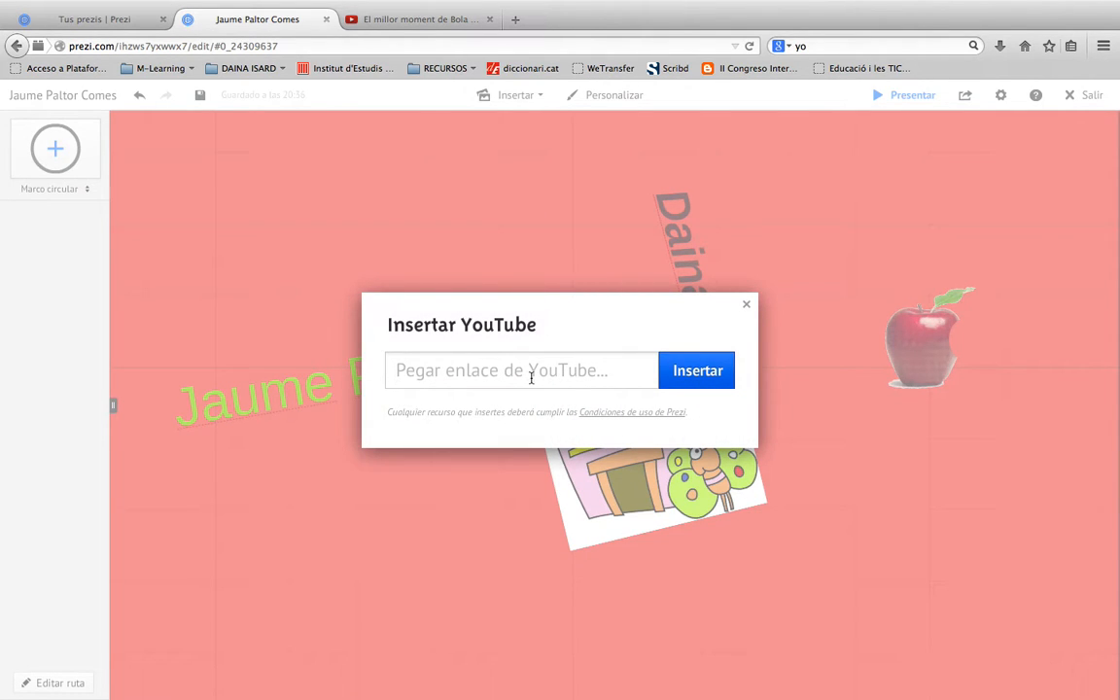
{"action": "left_click", "coordinate": [400, 19]}
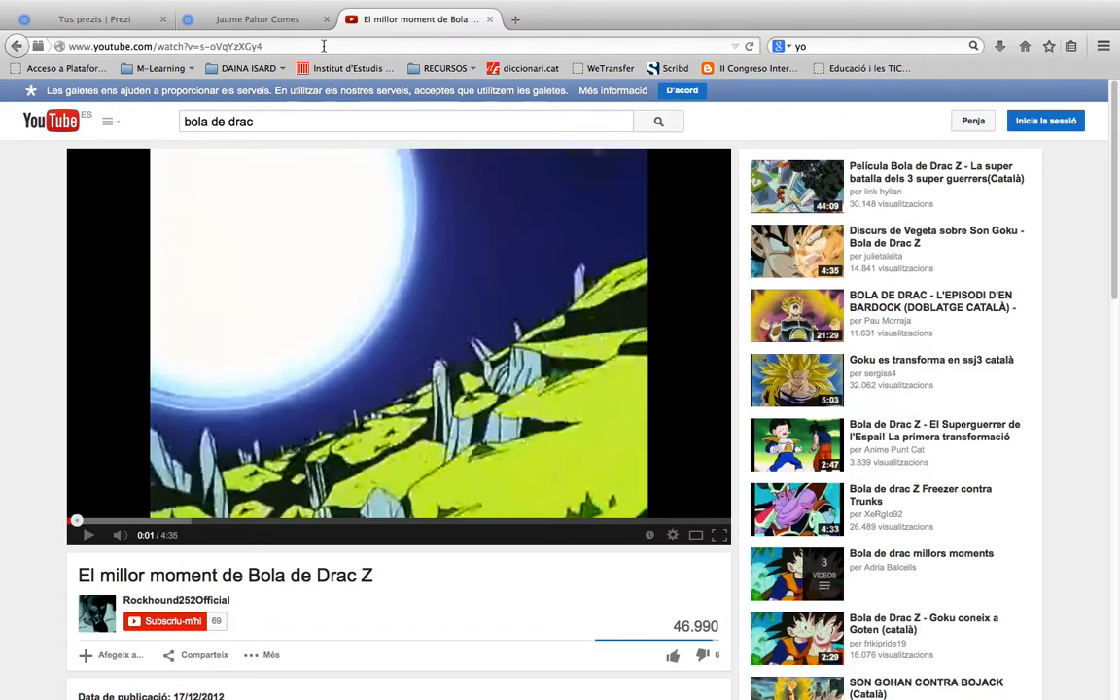
{"action": "left_click", "coordinate": [391, 41]}
{"action": "key", "text": "ctrl+c"}
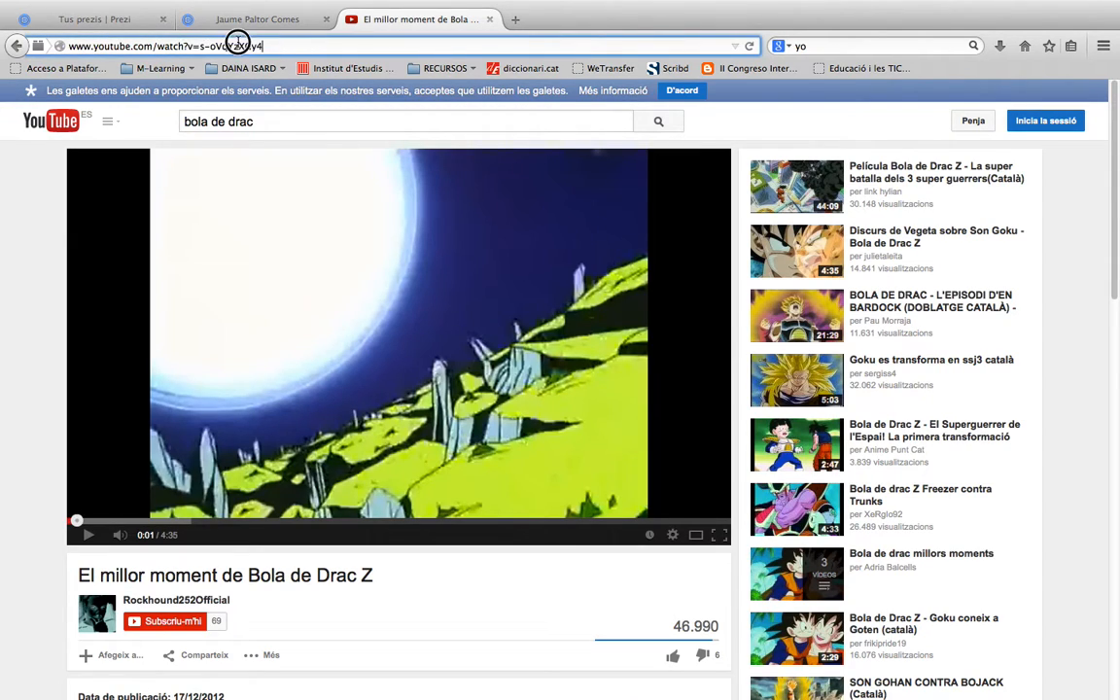
{"action": "right_click", "coordinate": [122, 45]}
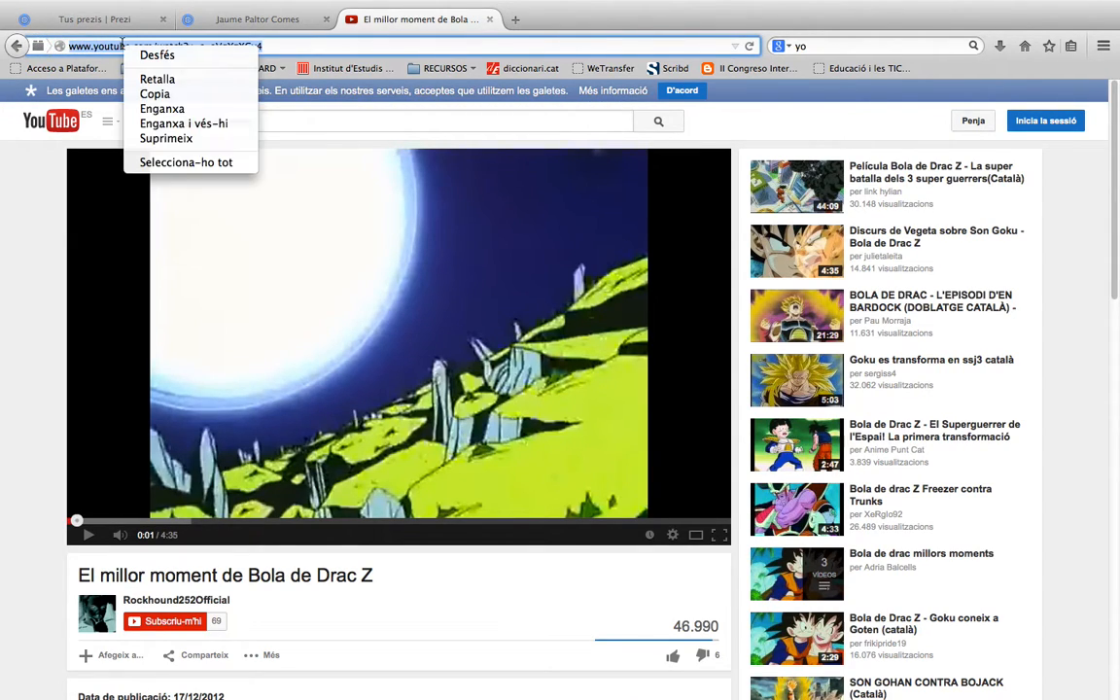
{"action": "left_click", "coordinate": [168, 94]}
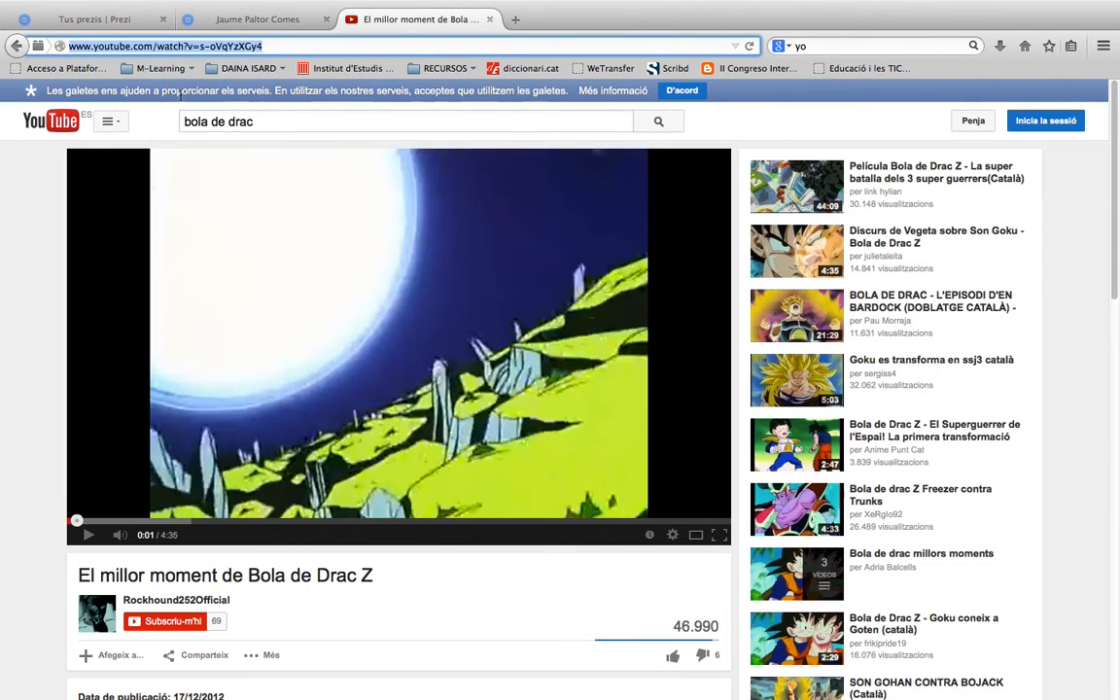
Step: Return to the Prezi presentation, paste the copied YouTube link and insert the video on the canvas
{"action": "left_click", "coordinate": [259, 27]}
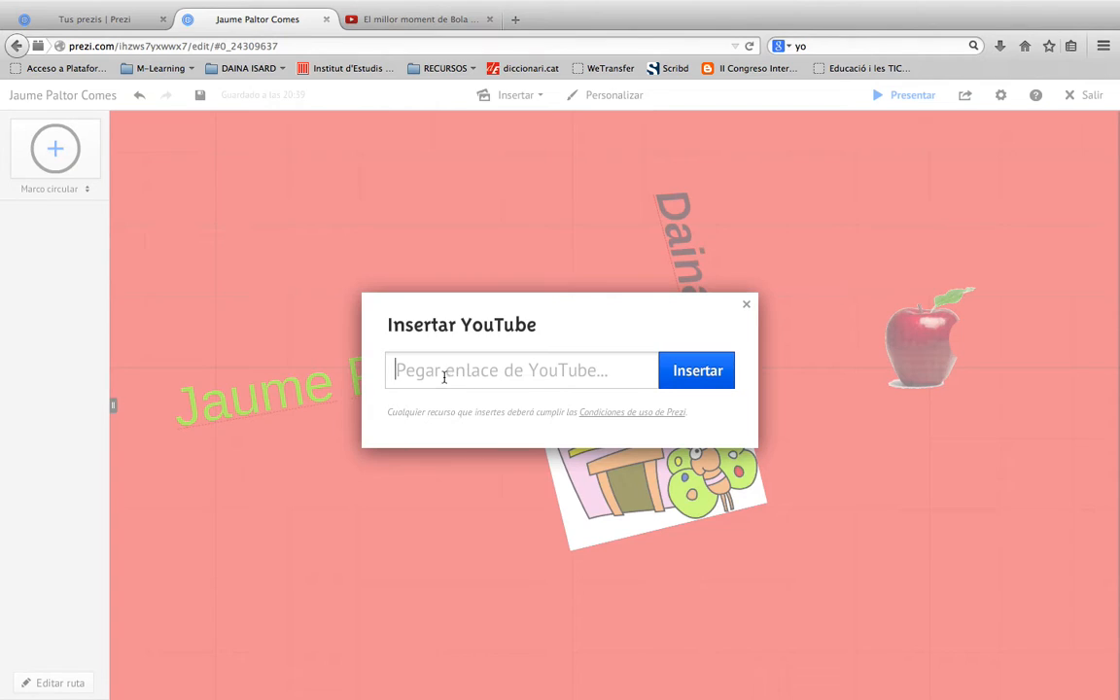
{"action": "right_click", "coordinate": [412, 375]}
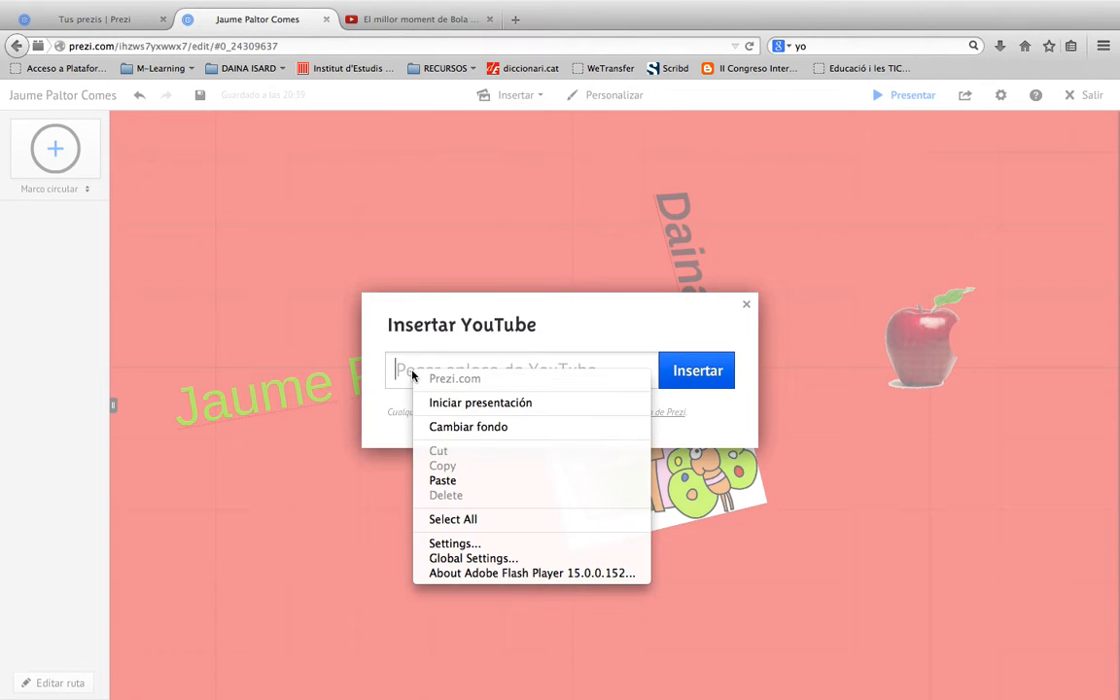
{"action": "left_click", "coordinate": [468, 483]}
{"action": "left_click", "coordinate": [707, 378]}
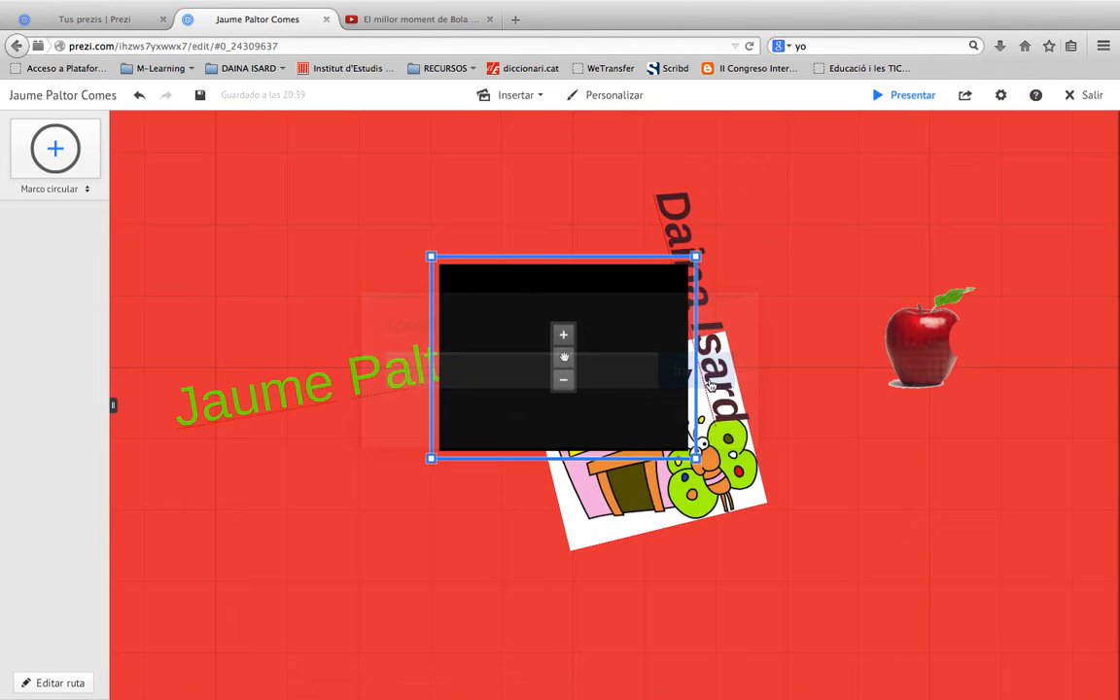
Step: Shrink the video to a tiny size and place it inside the letter "o" in the last word of the green text
{"action": "left_click_drag", "start_coordinate": [569, 363], "coordinate": [406, 318]}
{"action": "left_click_drag", "start_coordinate": [530, 213], "coordinate": [644, 402]}
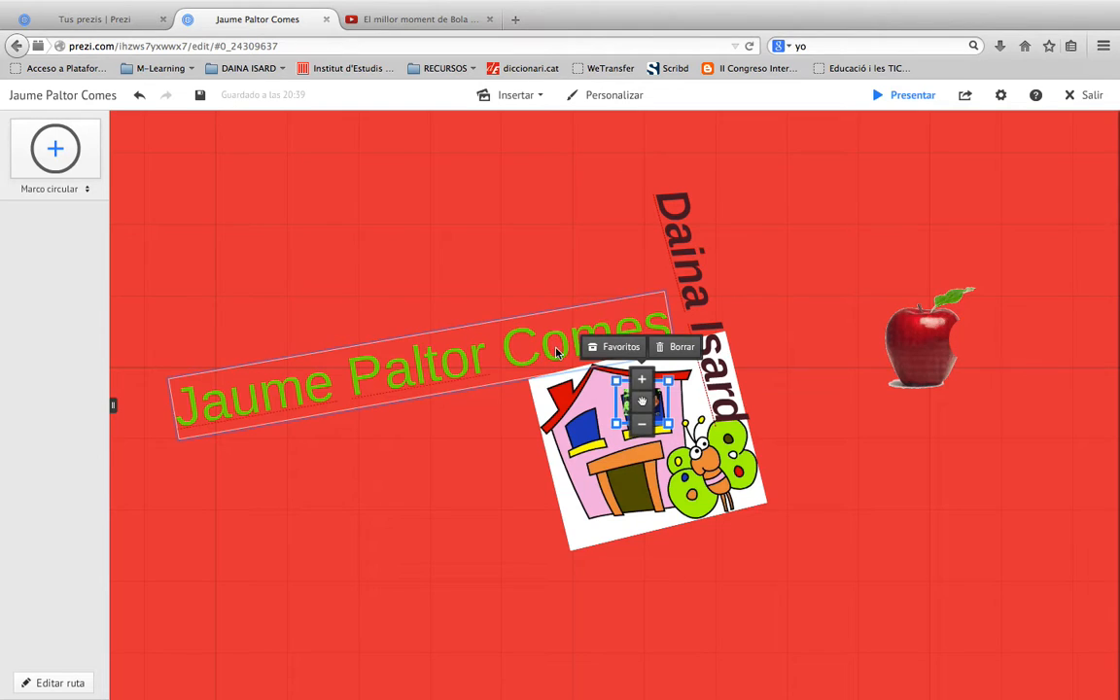
{"action": "scroll", "coordinate": [560, 344], "scroll_direction": "up", "scroll_amount": 5}
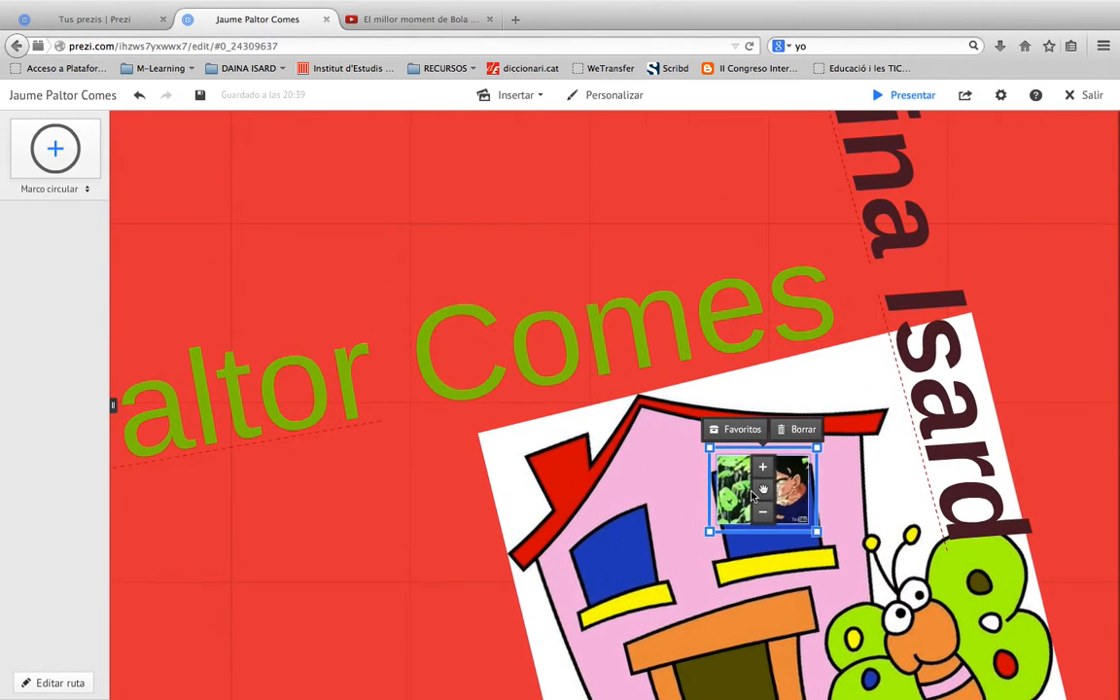
{"action": "left_click_drag", "start_coordinate": [765, 494], "coordinate": [554, 354]}
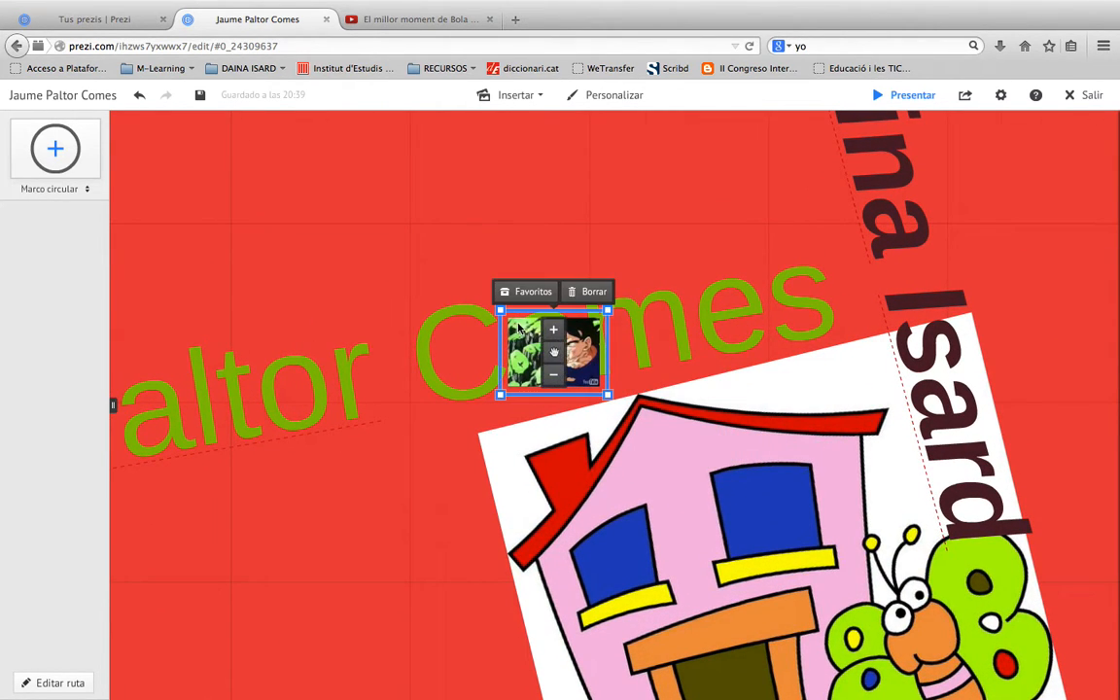
{"action": "left_click_drag", "start_coordinate": [499, 309], "coordinate": [557, 356]}
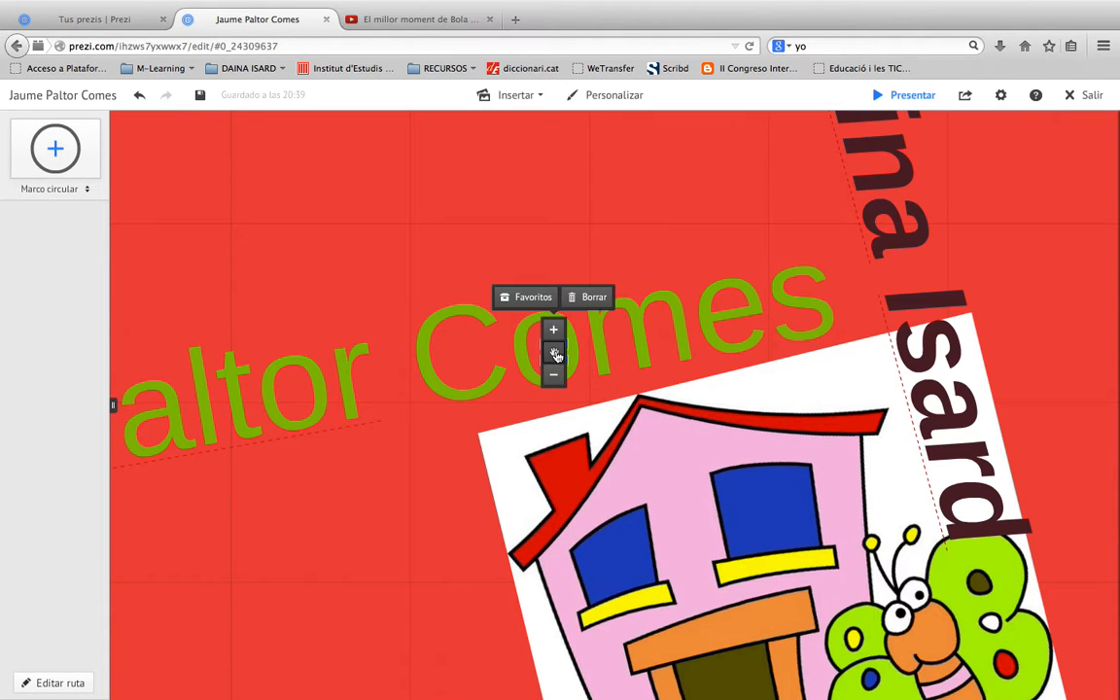
Step: Examine the tiny video inside the letter "o" up close and return to the overview of the canvas
{"action": "scroll", "coordinate": [556, 340], "scroll_direction": "up", "scroll_amount": 8}
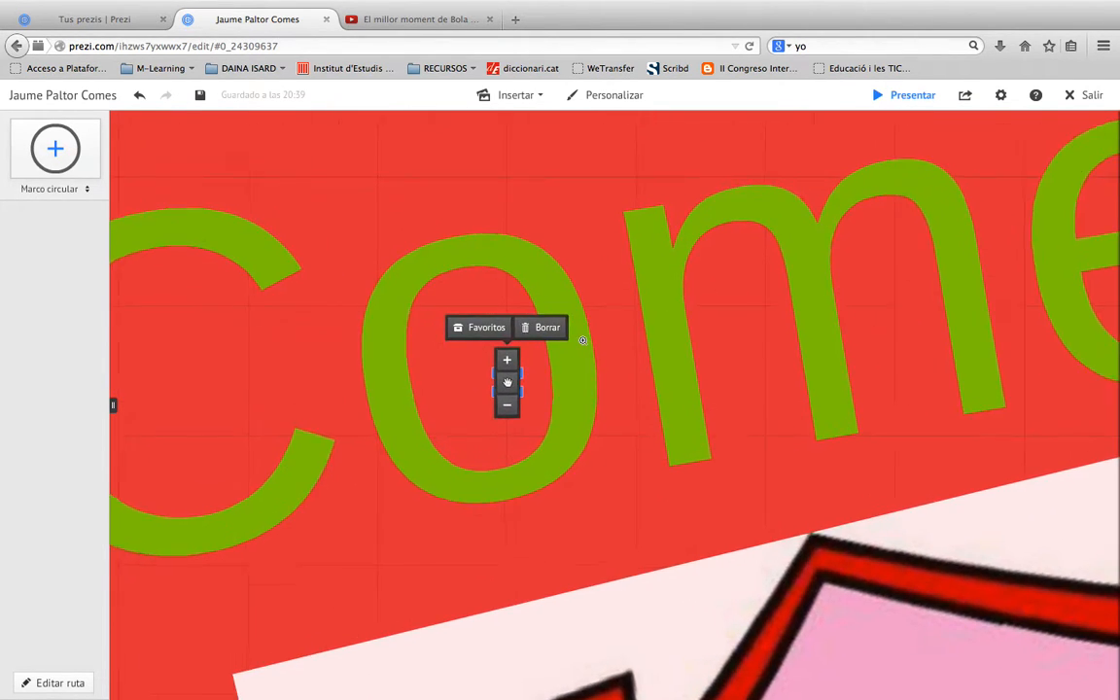
{"action": "scroll", "coordinate": [549, 360], "scroll_direction": "up", "scroll_amount": 5}
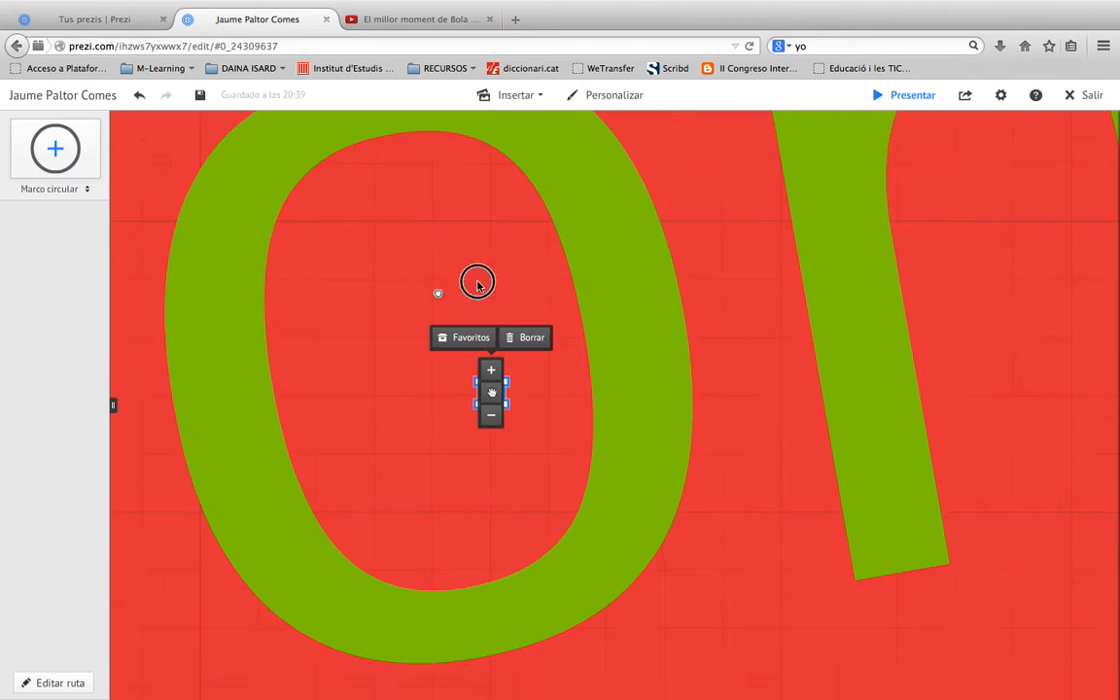
{"action": "left_click_drag", "start_coordinate": [597, 373], "coordinate": [525, 338]}
{"action": "left_click", "coordinate": [574, 327]}
{"action": "scroll", "coordinate": [569, 321], "scroll_direction": "up", "scroll_amount": 5}
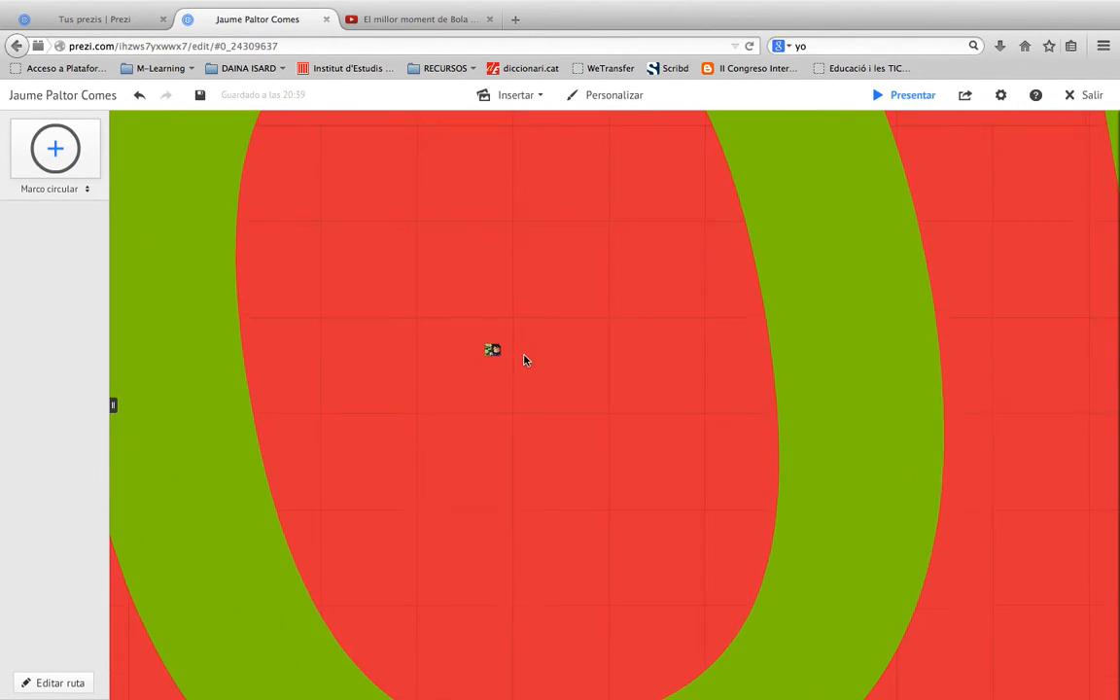
{"action": "scroll", "coordinate": [603, 369], "scroll_direction": "down", "scroll_amount": 5}
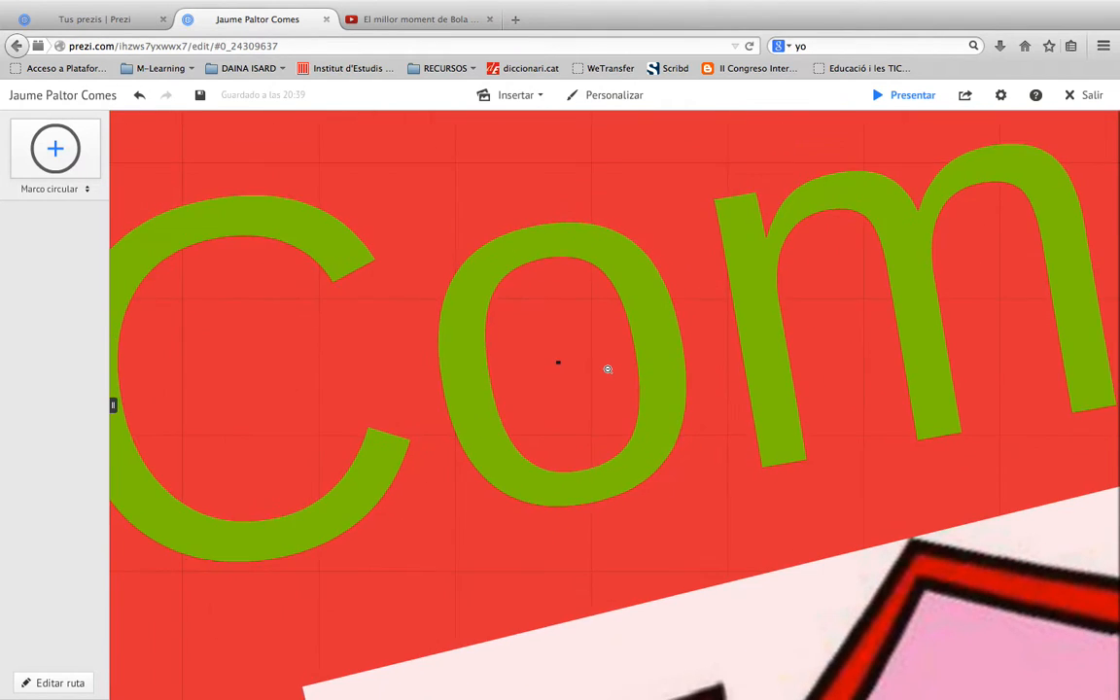
{"action": "scroll", "coordinate": [608, 370], "scroll_direction": "down", "scroll_amount": 5}
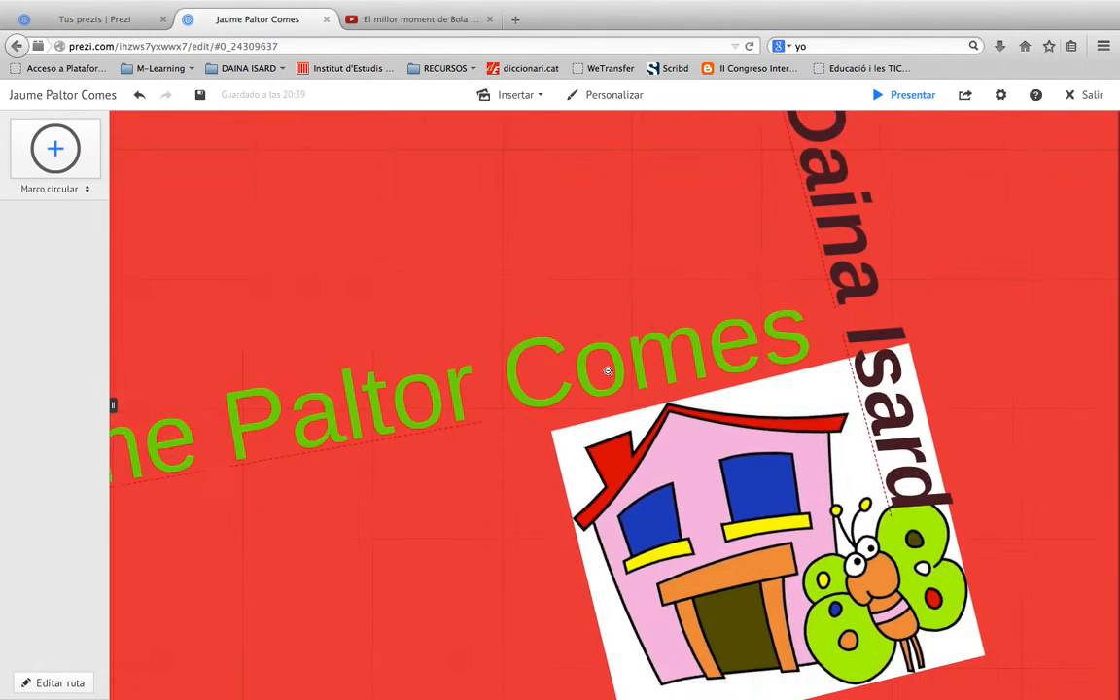
{"action": "scroll", "coordinate": [595, 388], "scroll_direction": "down", "scroll_amount": 4}
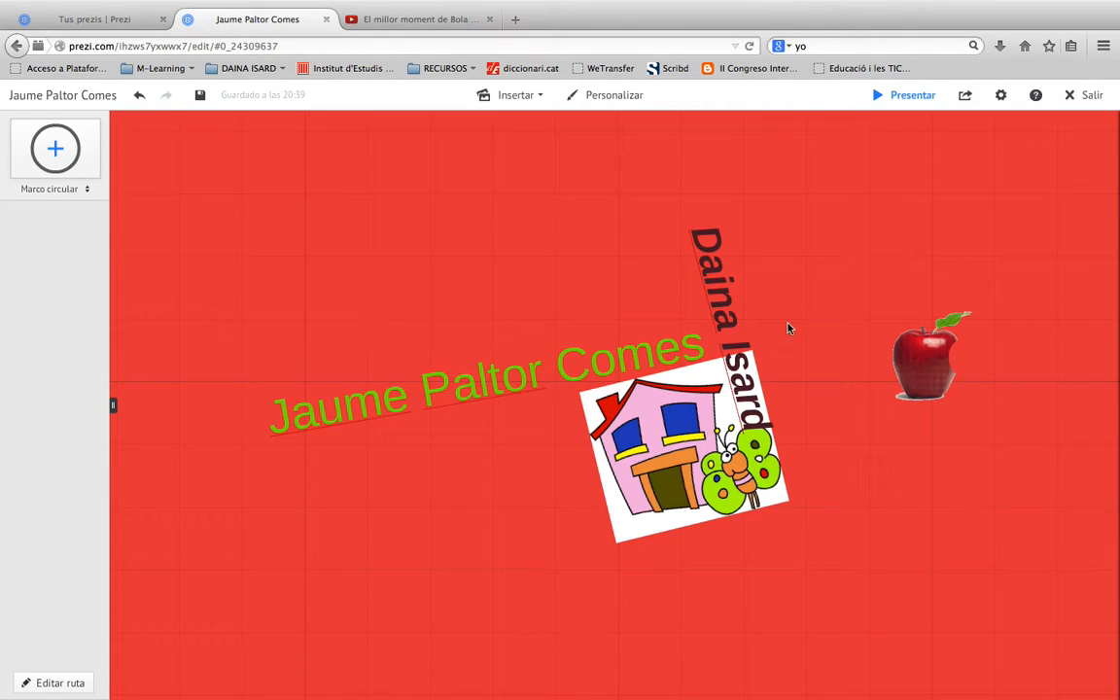
{"action": "left_click", "coordinate": [827, 253]}
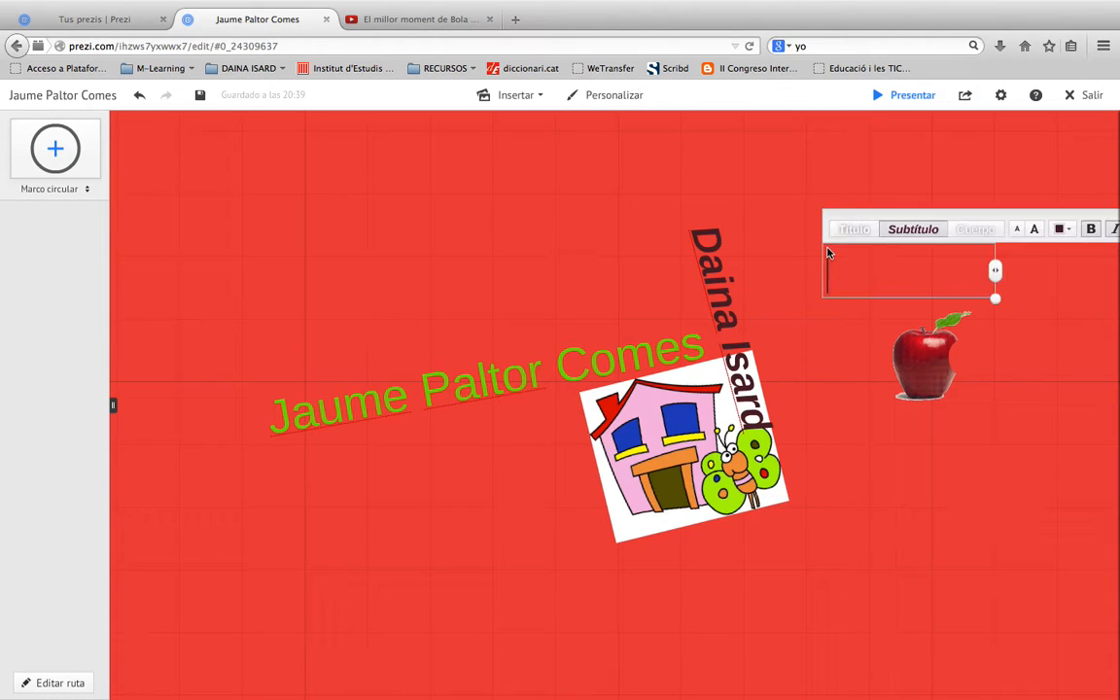
{"action": "left_click", "coordinate": [813, 300]}
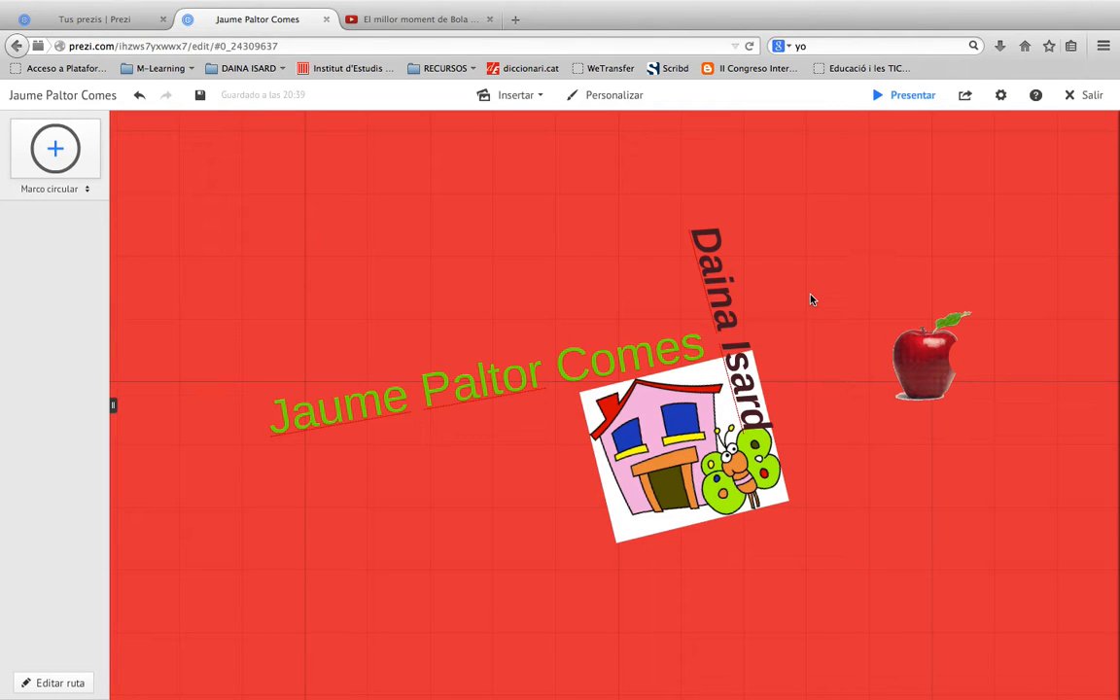
Step: Insert the bank building symbol from the Preziosa style and place it over the lower part of the apple
{"action": "left_click", "coordinate": [532, 96]}
{"action": "left_click", "coordinate": [561, 139]}
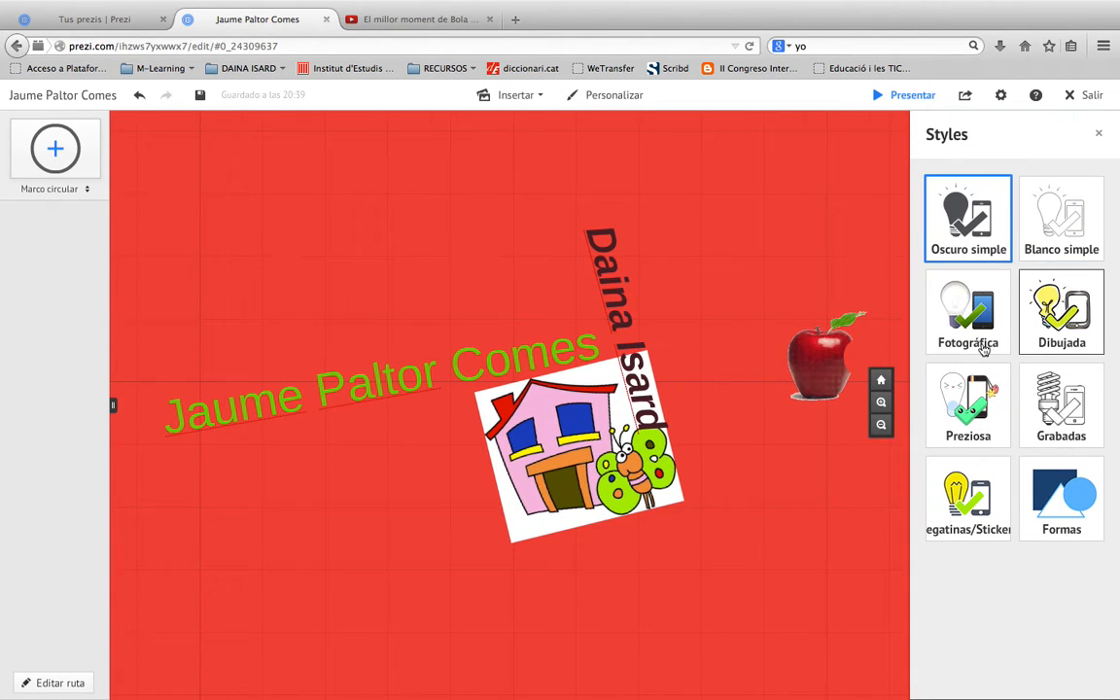
{"action": "left_click", "coordinate": [964, 421]}
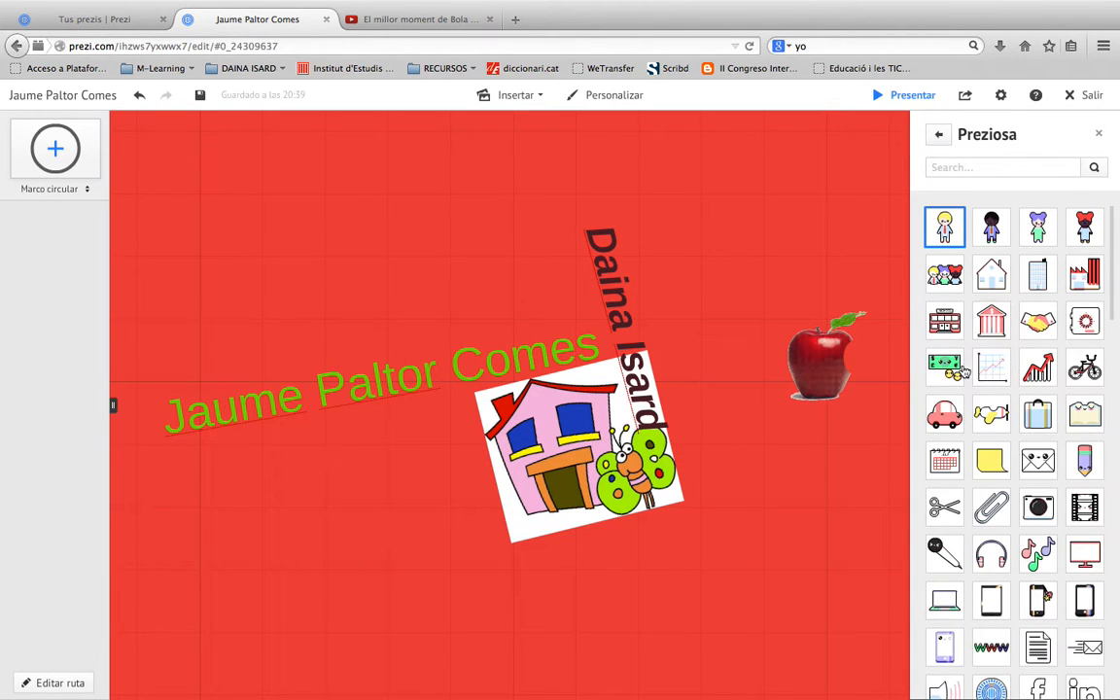
{"action": "left_click_drag", "start_coordinate": [879, 278], "coordinate": [842, 381]}
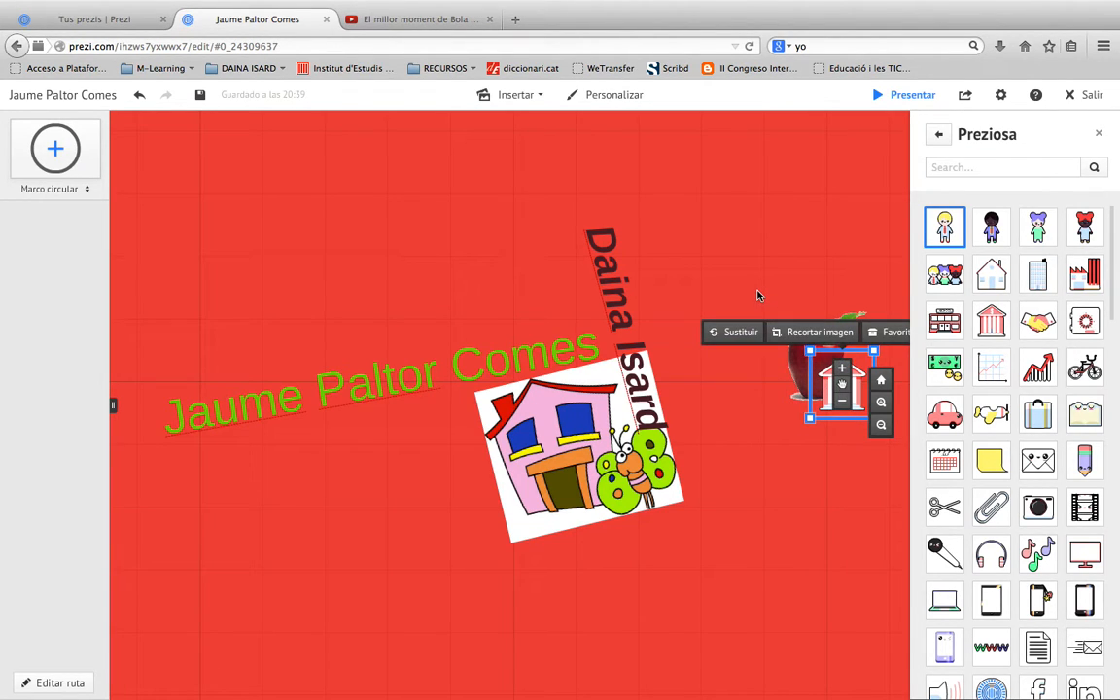
Step: Draw an arrow from the vertical text to the apple and bend it downward into a curve
{"action": "left_click", "coordinate": [525, 96]}
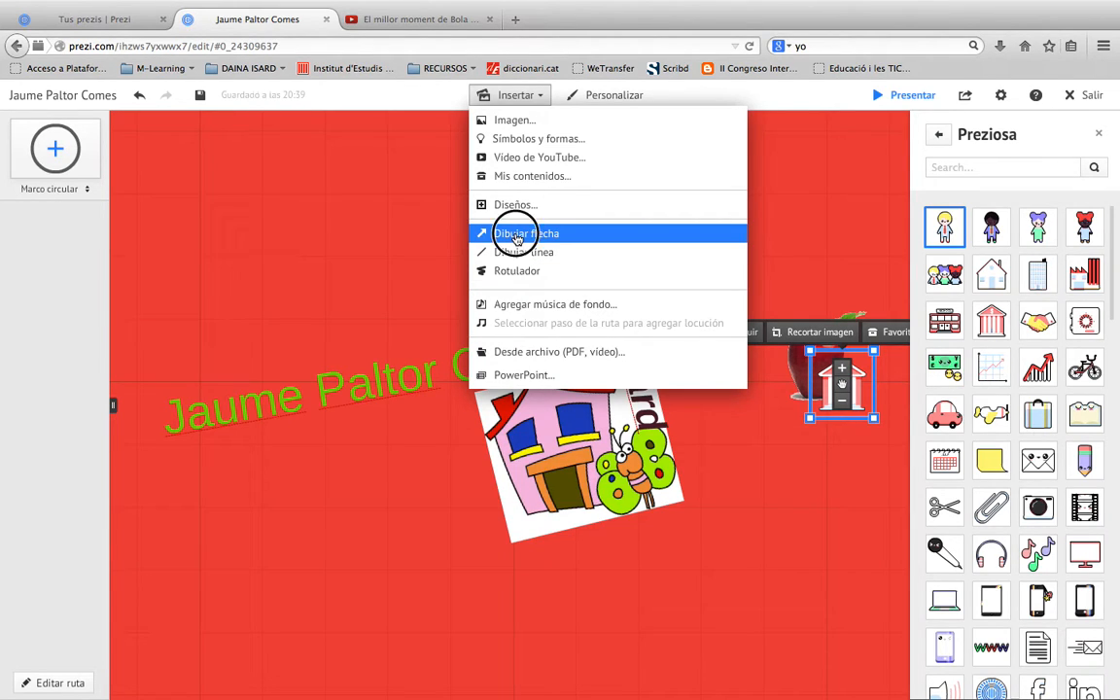
{"action": "left_click", "coordinate": [517, 234]}
{"action": "left_click_drag", "start_coordinate": [665, 301], "coordinate": [784, 342]}
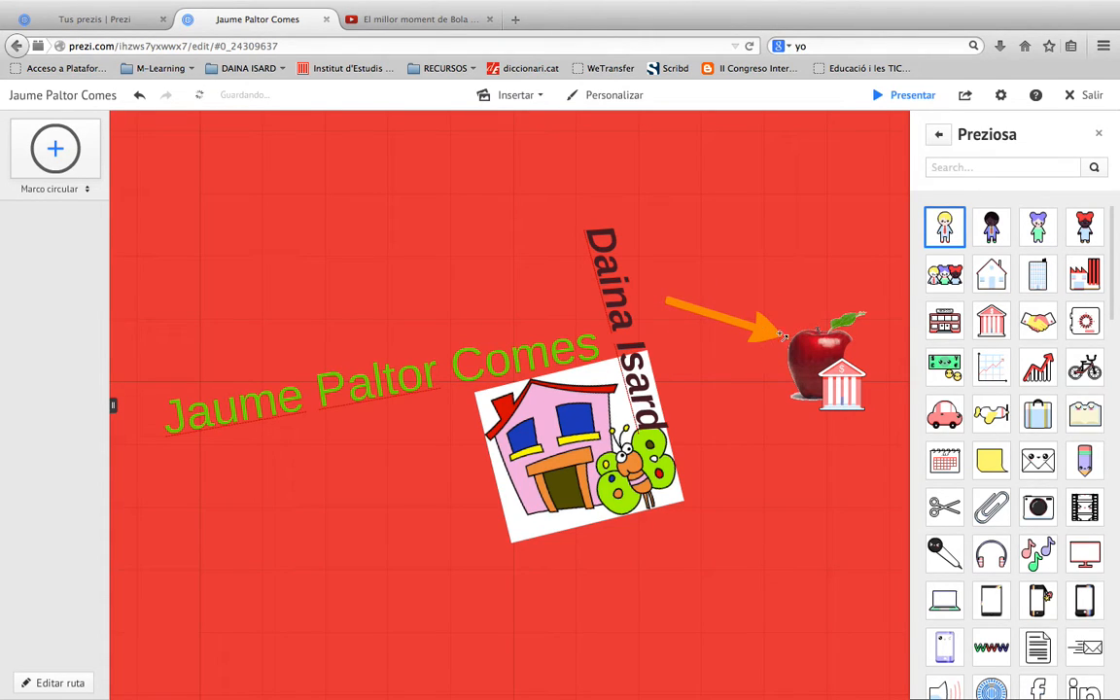
{"action": "left_click_drag", "start_coordinate": [665, 300], "coordinate": [644, 283]}
{"action": "left_click_drag", "start_coordinate": [722, 298], "coordinate": [705, 363]}
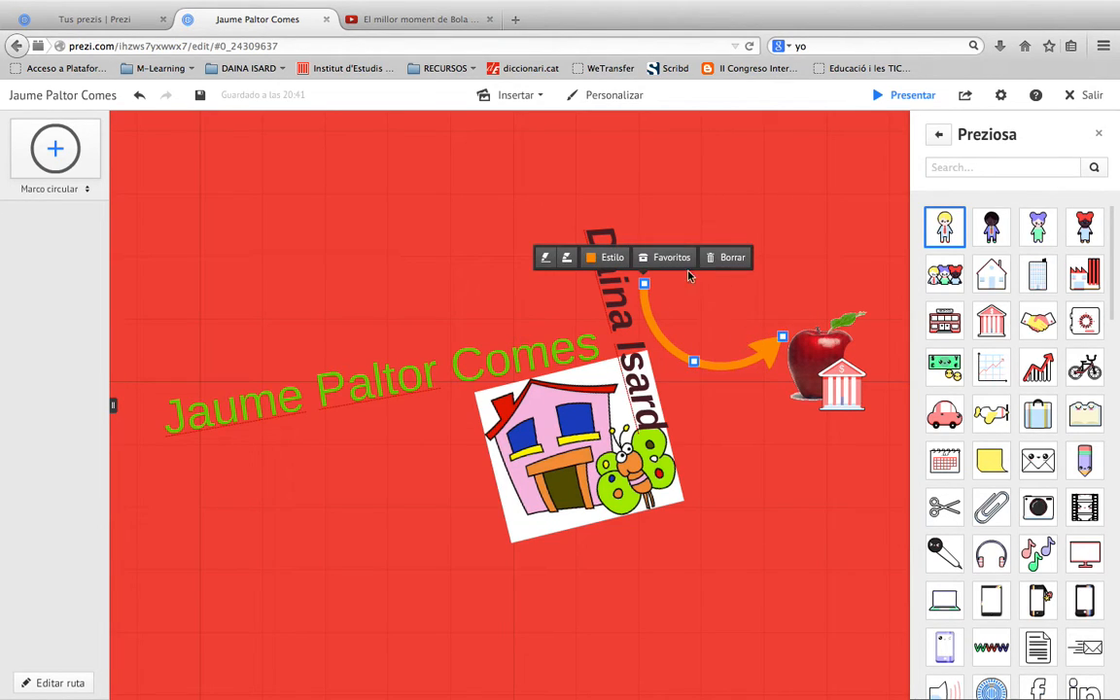
Step: Change the curved arrow's color to dark red and adjust its line thickness
{"action": "left_click", "coordinate": [611, 257]}
{"action": "left_click", "coordinate": [588, 259]}
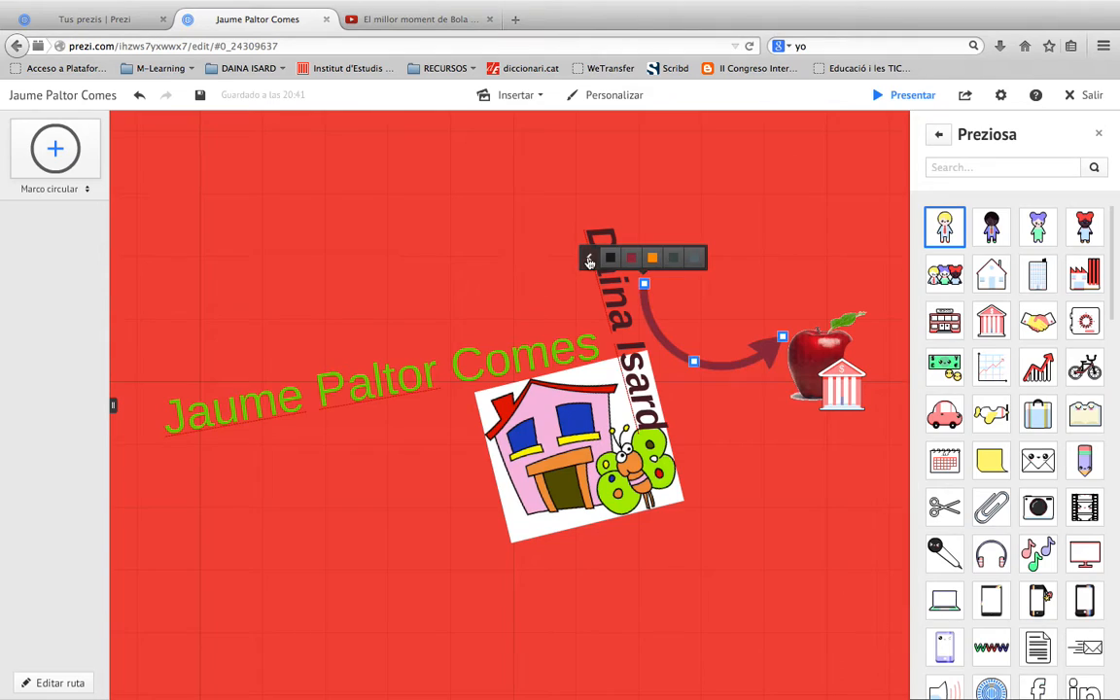
{"action": "left_click", "coordinate": [592, 260]}
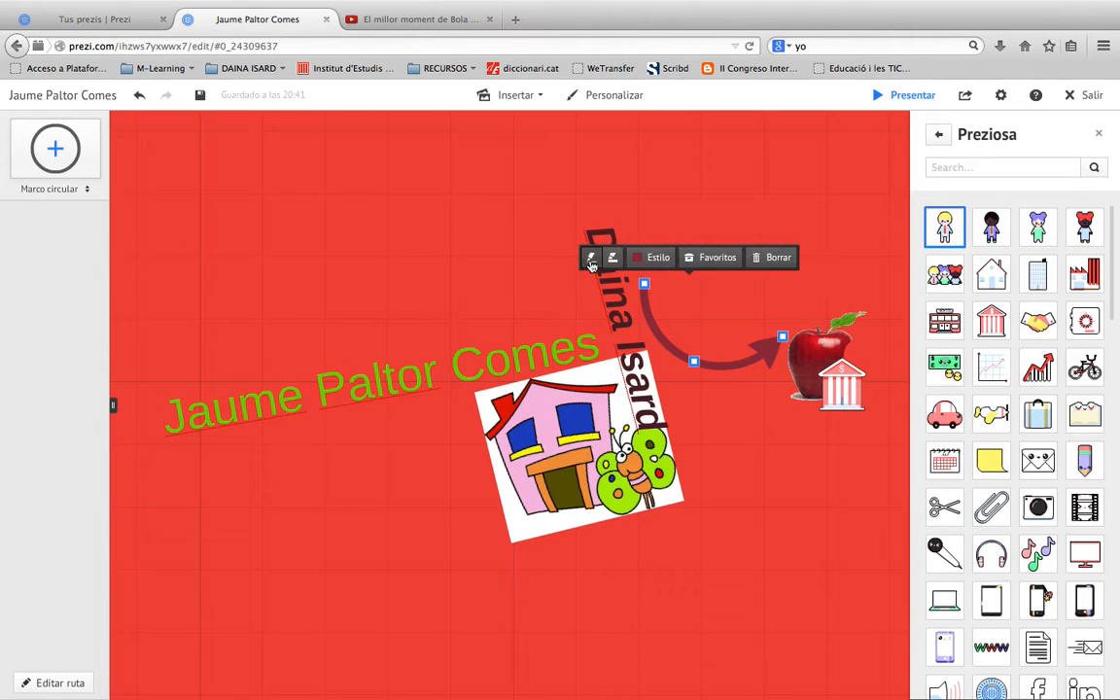
{"action": "left_click", "coordinate": [546, 259]}
{"action": "left_click", "coordinate": [565, 259]}
{"action": "left_click", "coordinate": [565, 258]}
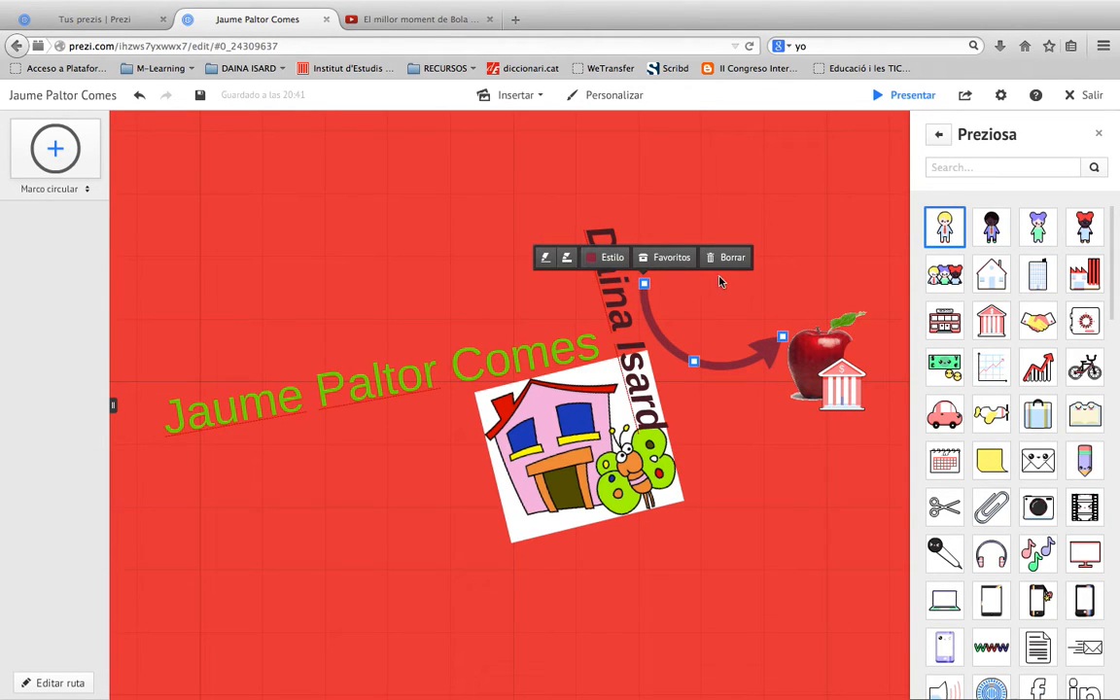
Step: Insert the circular single-frame layout with one text block onto the canvas
{"action": "left_click", "coordinate": [813, 298]}
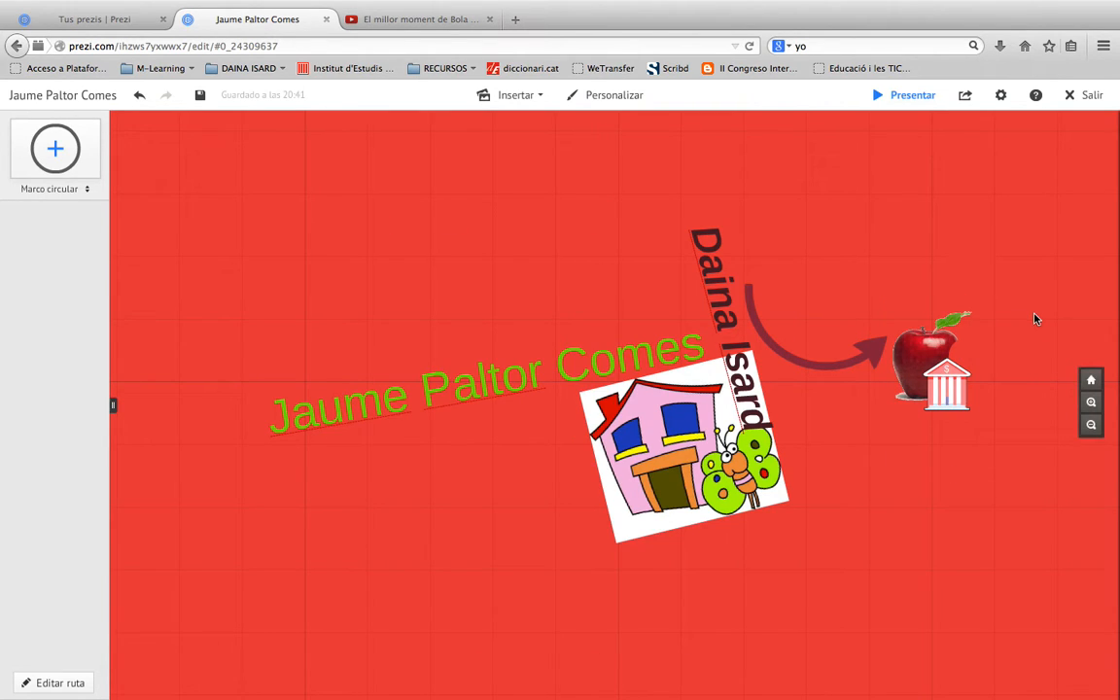
{"action": "left_click", "coordinate": [531, 95]}
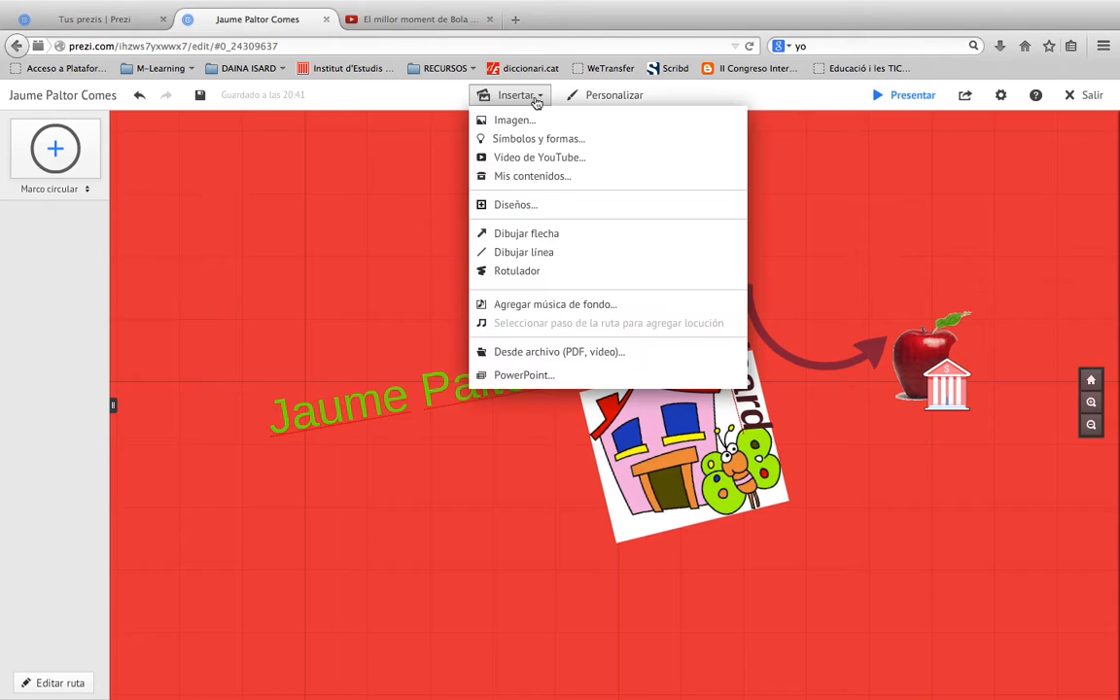
{"action": "left_click", "coordinate": [525, 205]}
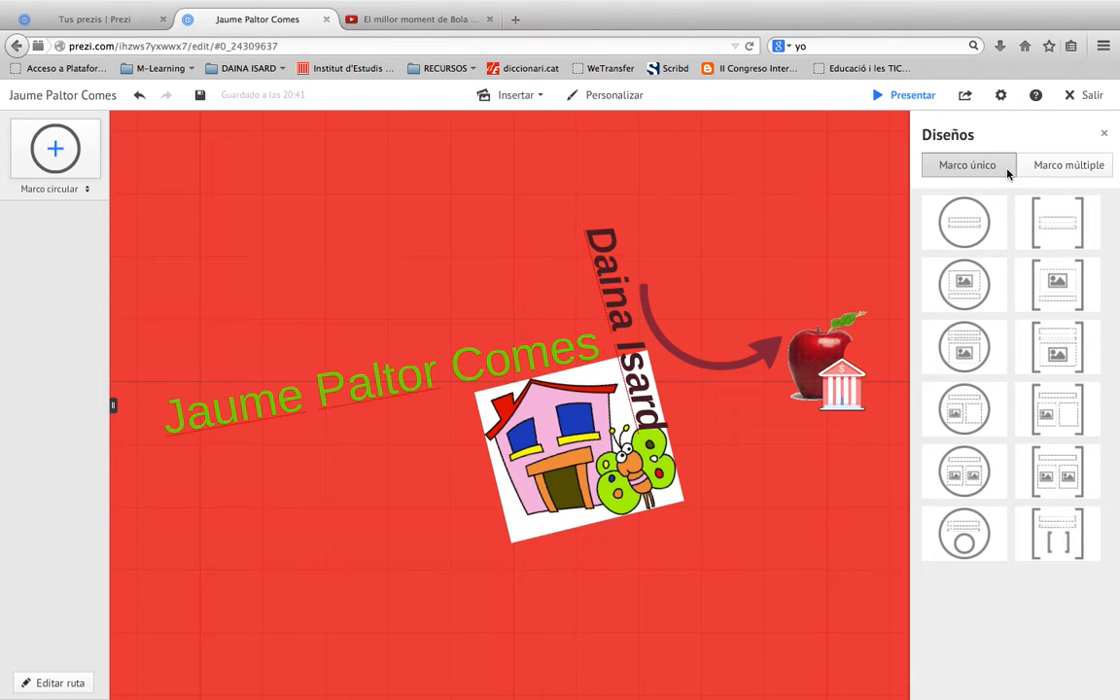
{"action": "left_click", "coordinate": [1076, 169]}
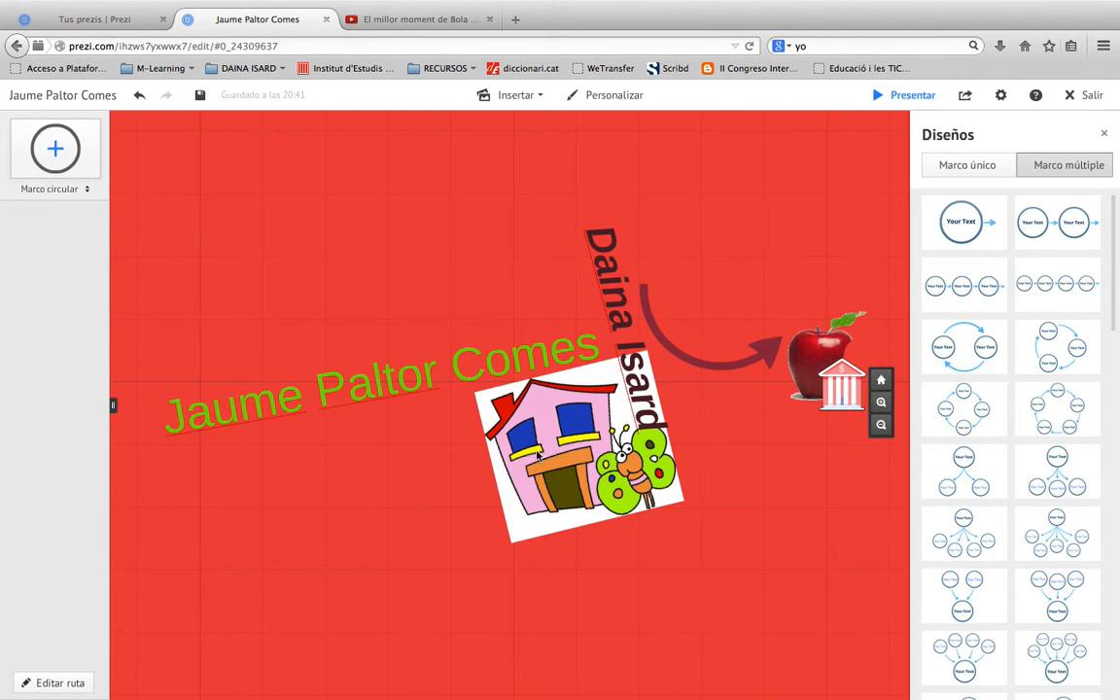
{"action": "left_click", "coordinate": [970, 175]}
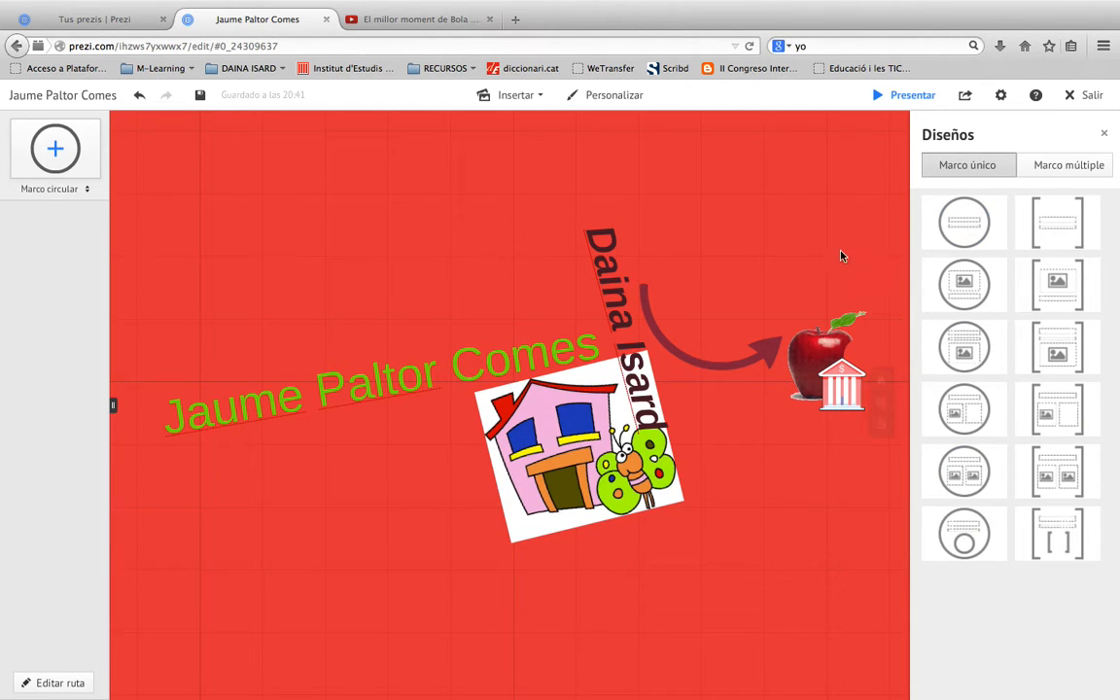
{"action": "left_click", "coordinate": [973, 235]}
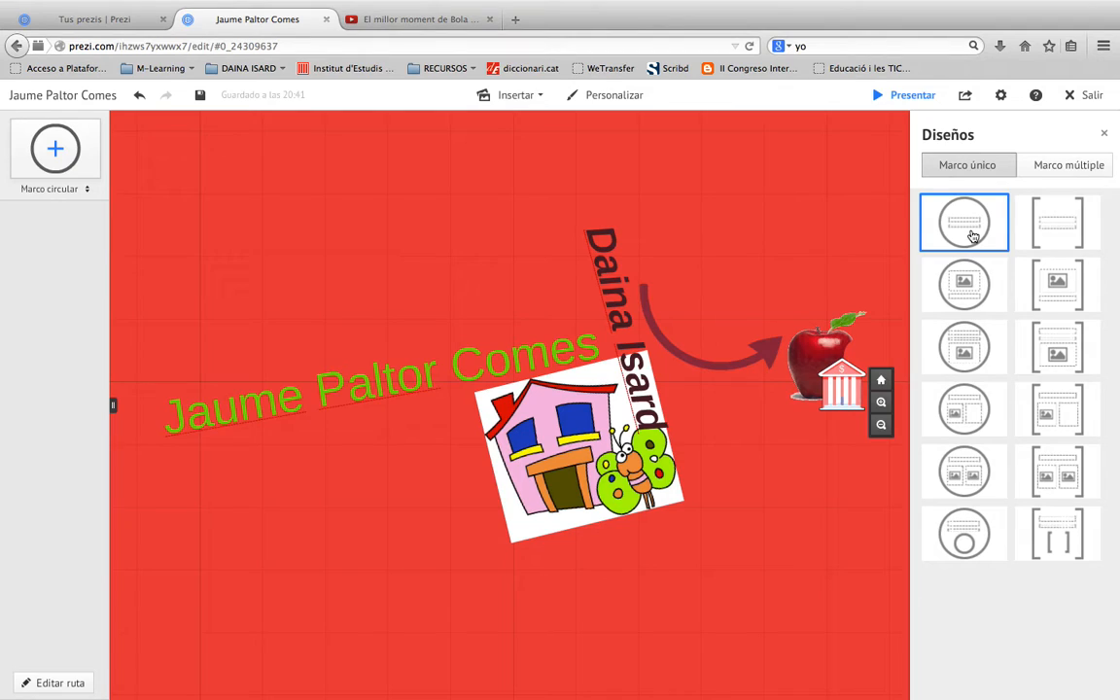
{"action": "left_click_drag", "start_coordinate": [994, 219], "coordinate": [421, 406]}
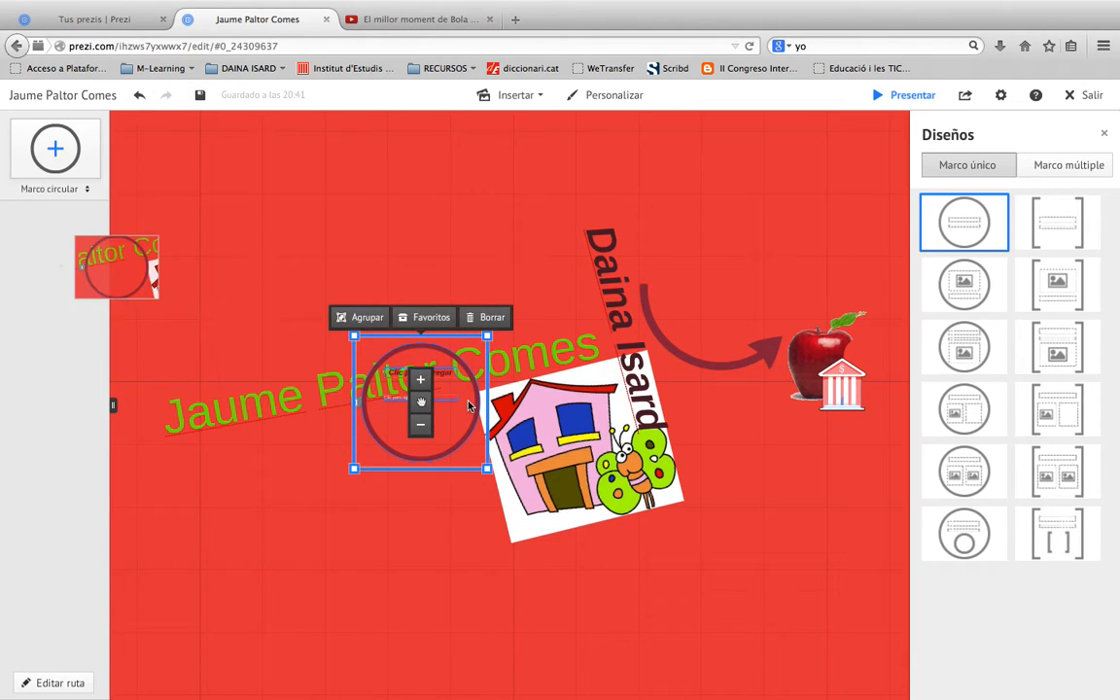
Step: Enlarge and move the circular frame so it surrounds both texts and the house picture
{"action": "left_click_drag", "start_coordinate": [422, 403], "coordinate": [223, 302]}
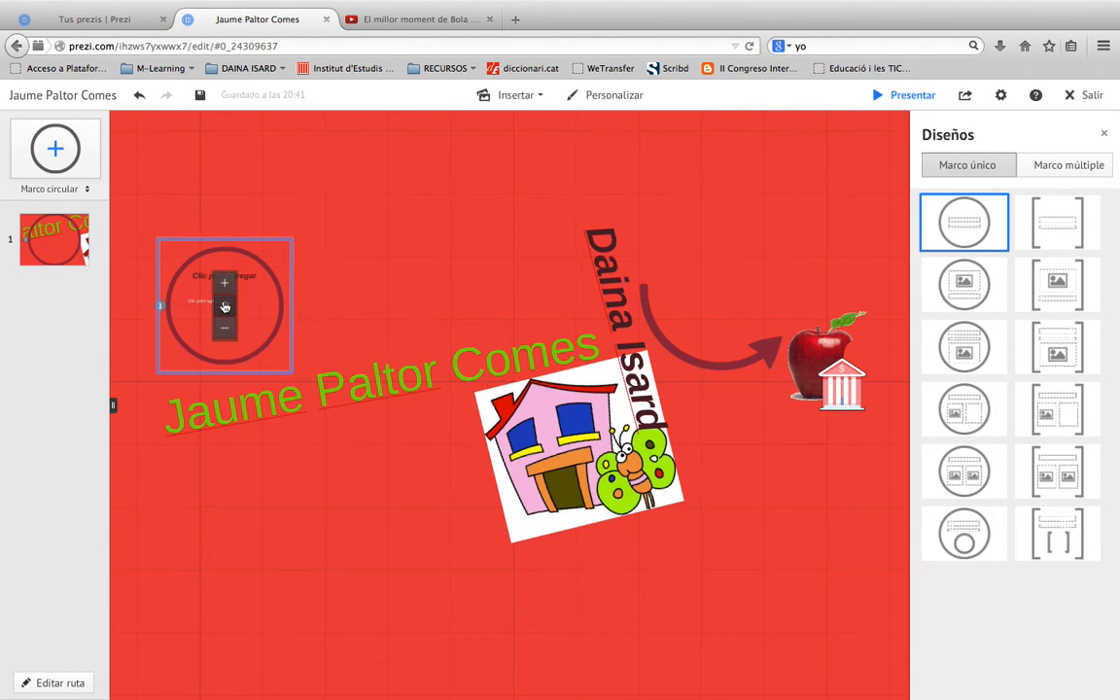
{"action": "left_click_drag", "start_coordinate": [544, 525], "coordinate": [617, 564]}
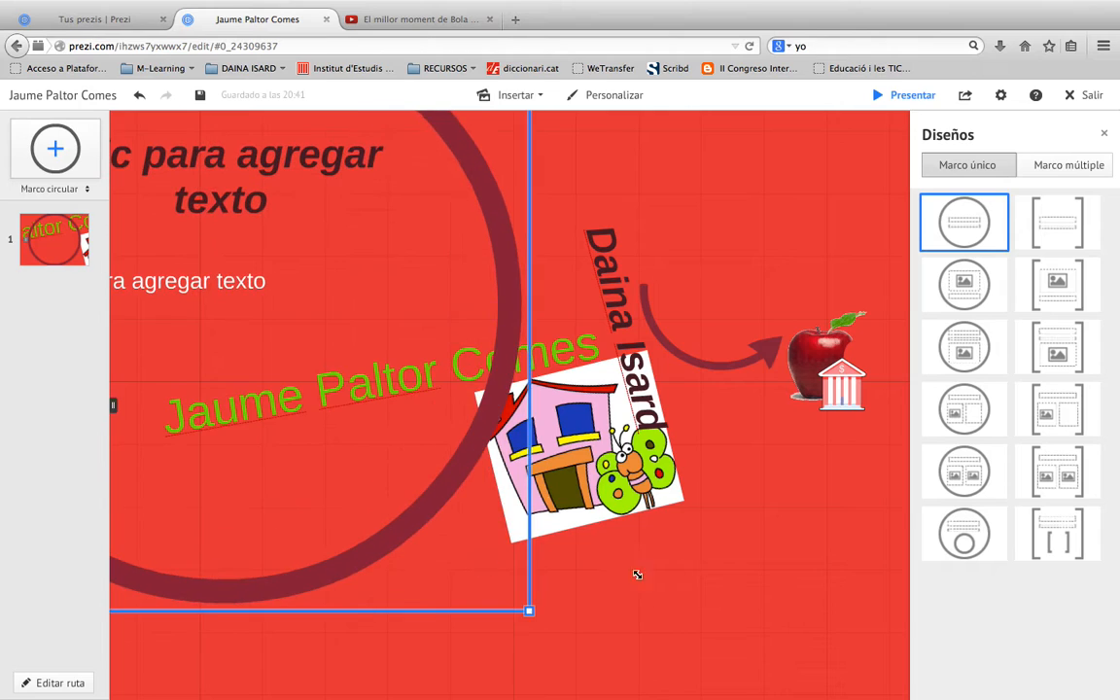
{"action": "left_click_drag", "start_coordinate": [365, 317], "coordinate": [525, 370]}
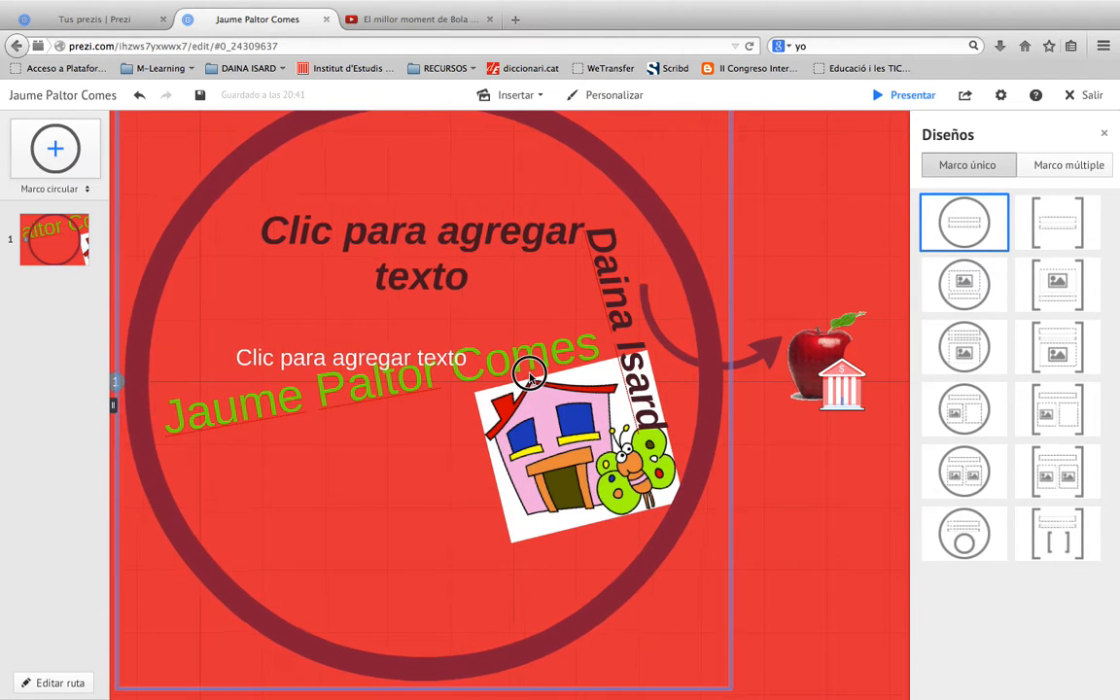
Step: Clear the subtitle and body text placeholders inside the circular frame
{"action": "left_click", "coordinate": [399, 253]}
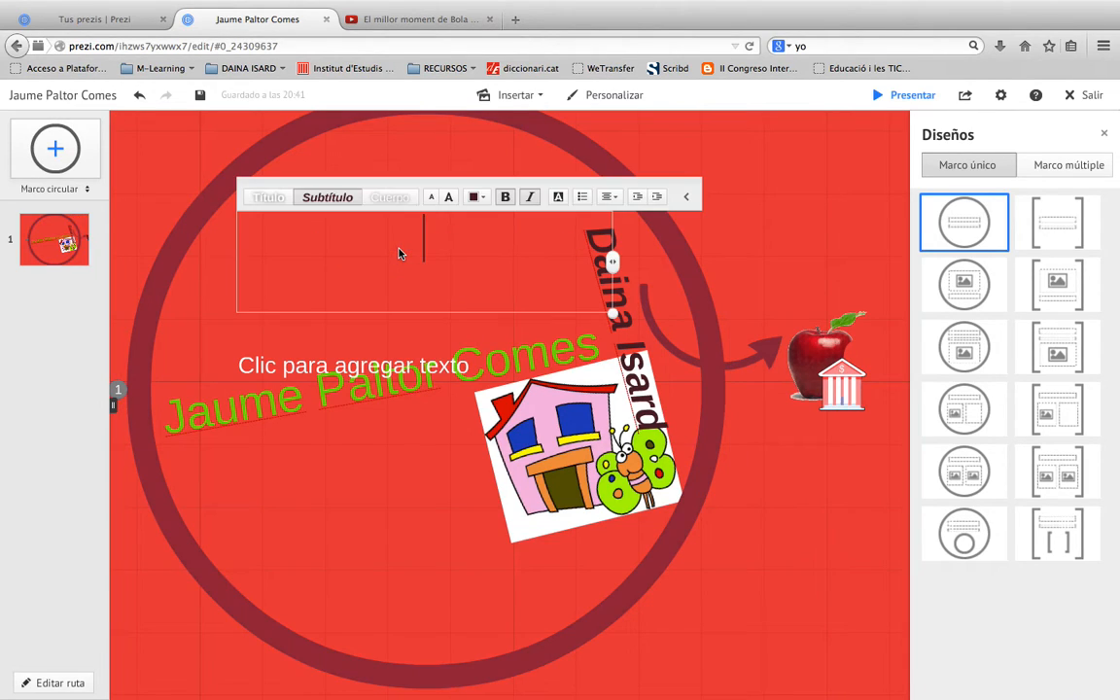
{"action": "key", "text": "Escape"}
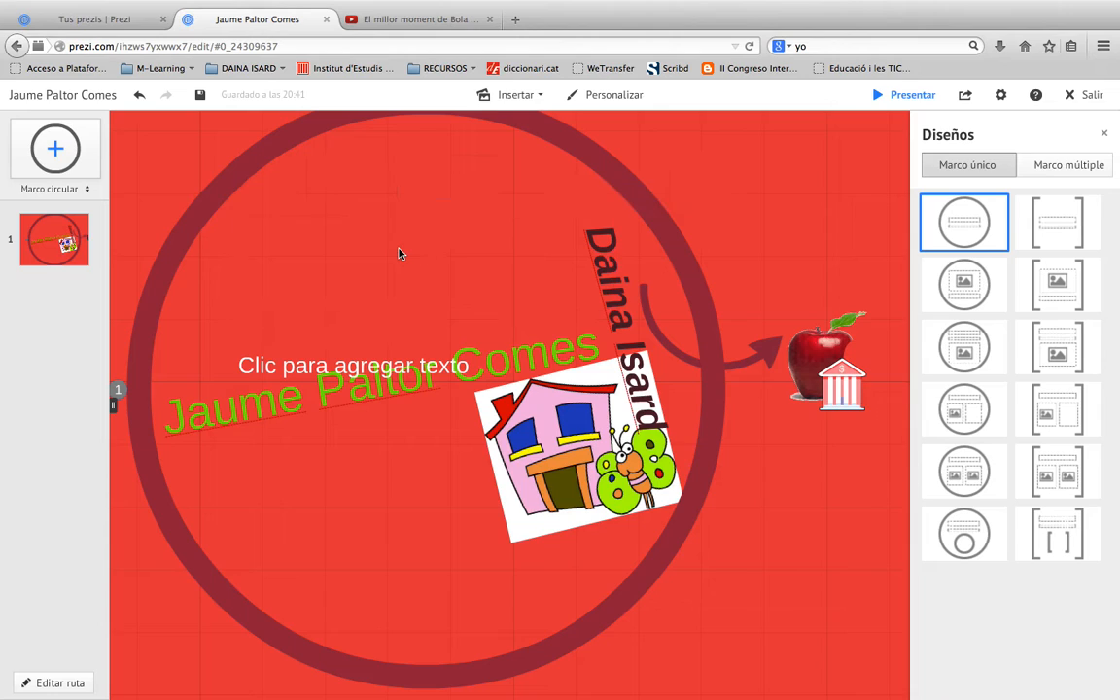
{"action": "left_click", "coordinate": [273, 370]}
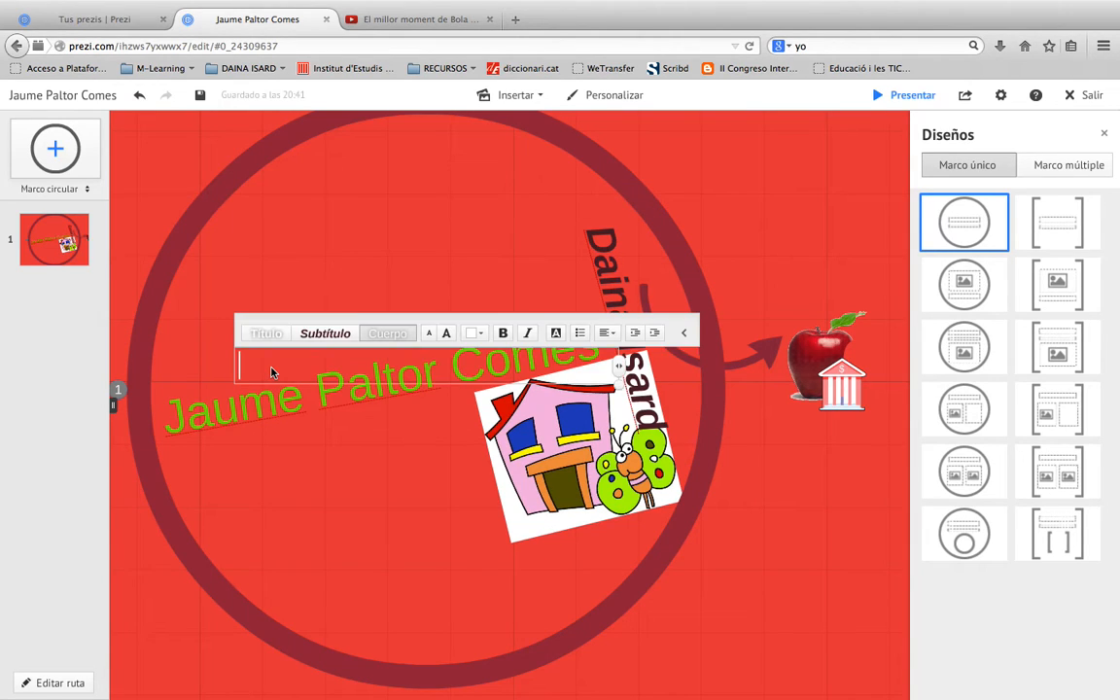
{"action": "key", "text": "Escape"}
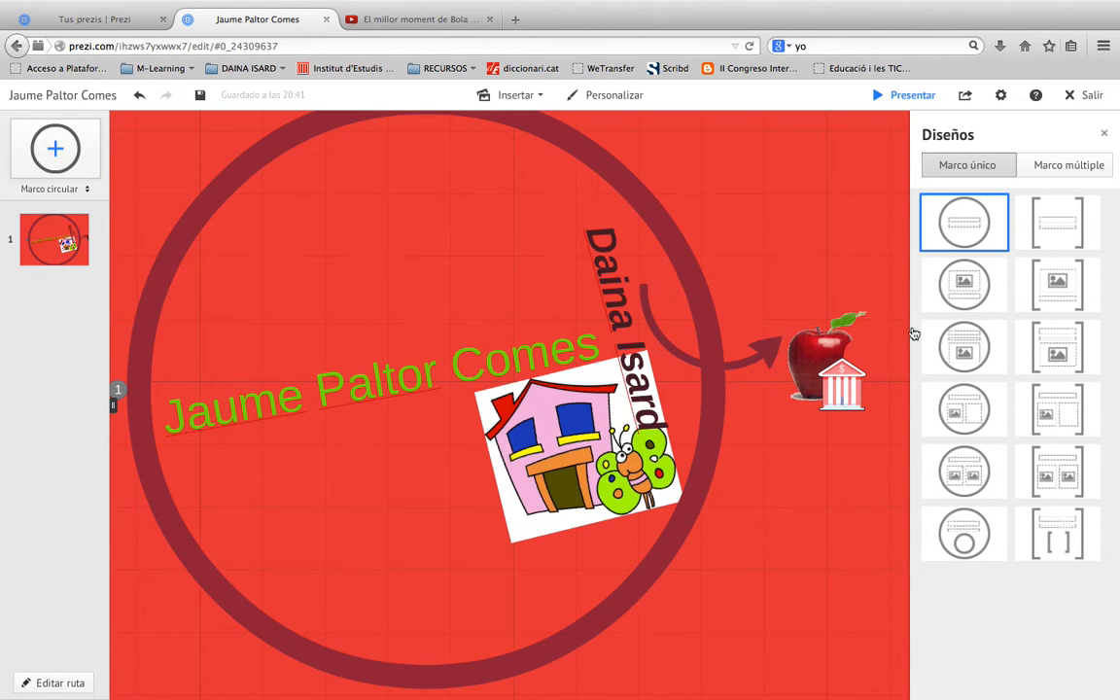
Step: Insert the bracket single-frame layout with one text block and position it around the apple and bank symbol
{"action": "left_click", "coordinate": [1040, 225]}
{"action": "left_click_drag", "start_coordinate": [1040, 227], "coordinate": [805, 362]}
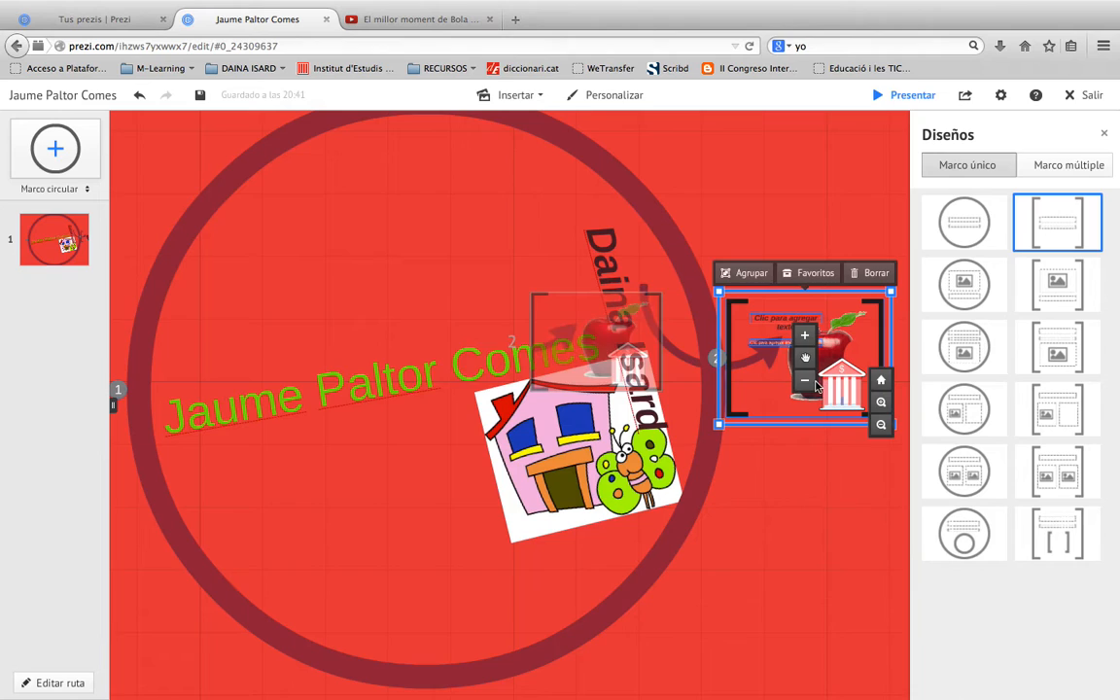
{"action": "left_click_drag", "start_coordinate": [763, 493], "coordinate": [663, 463]}
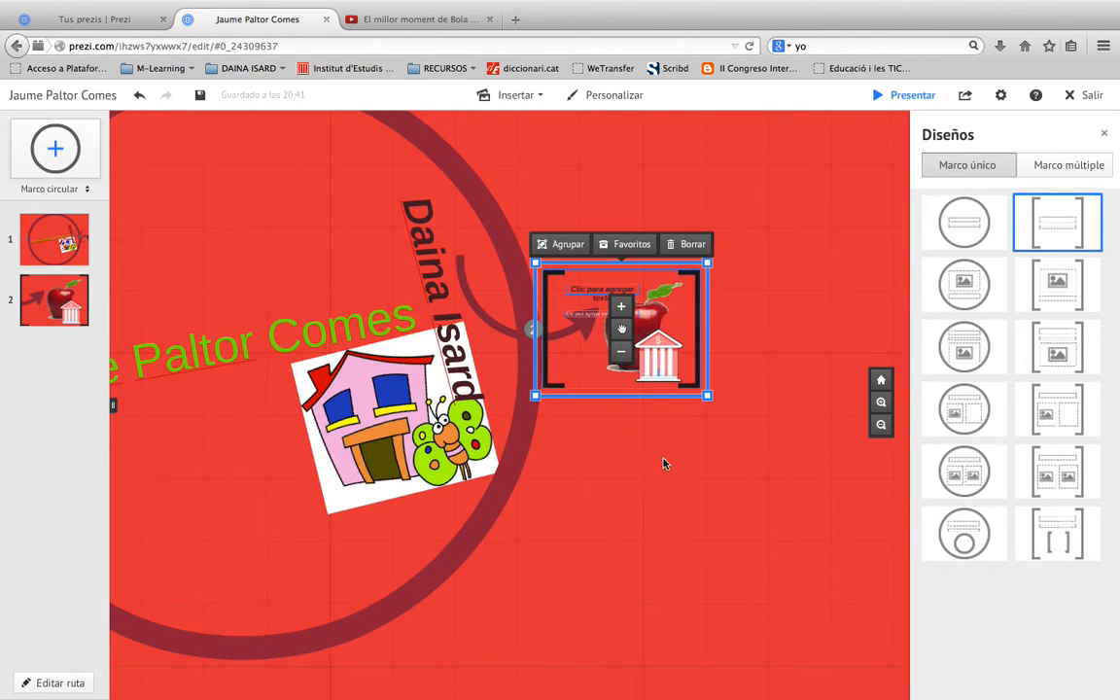
{"action": "left_click_drag", "start_coordinate": [622, 329], "coordinate": [647, 338]}
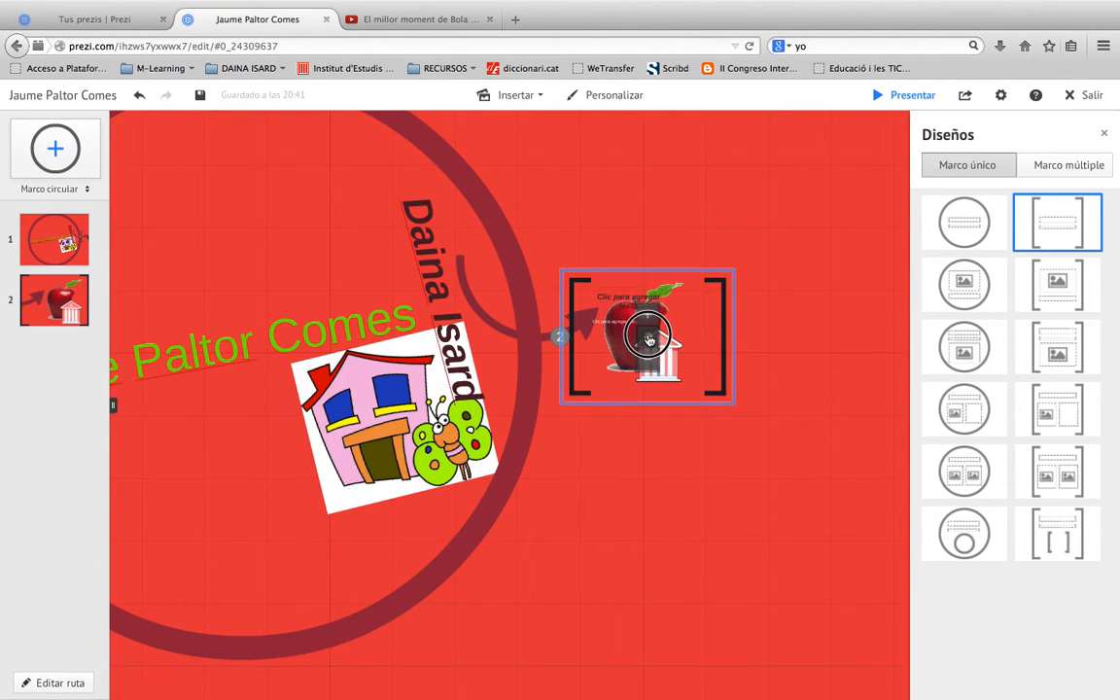
{"action": "left_click", "coordinate": [604, 300]}
{"action": "left_click", "coordinate": [597, 307]}
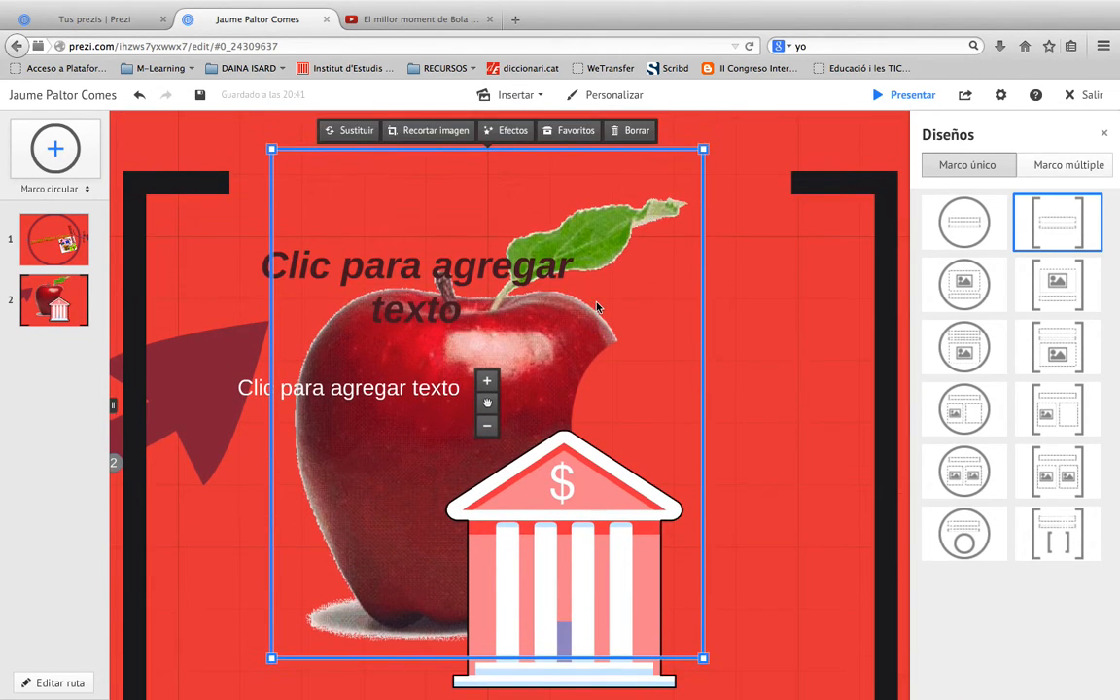
{"action": "key", "text": "Delete"}
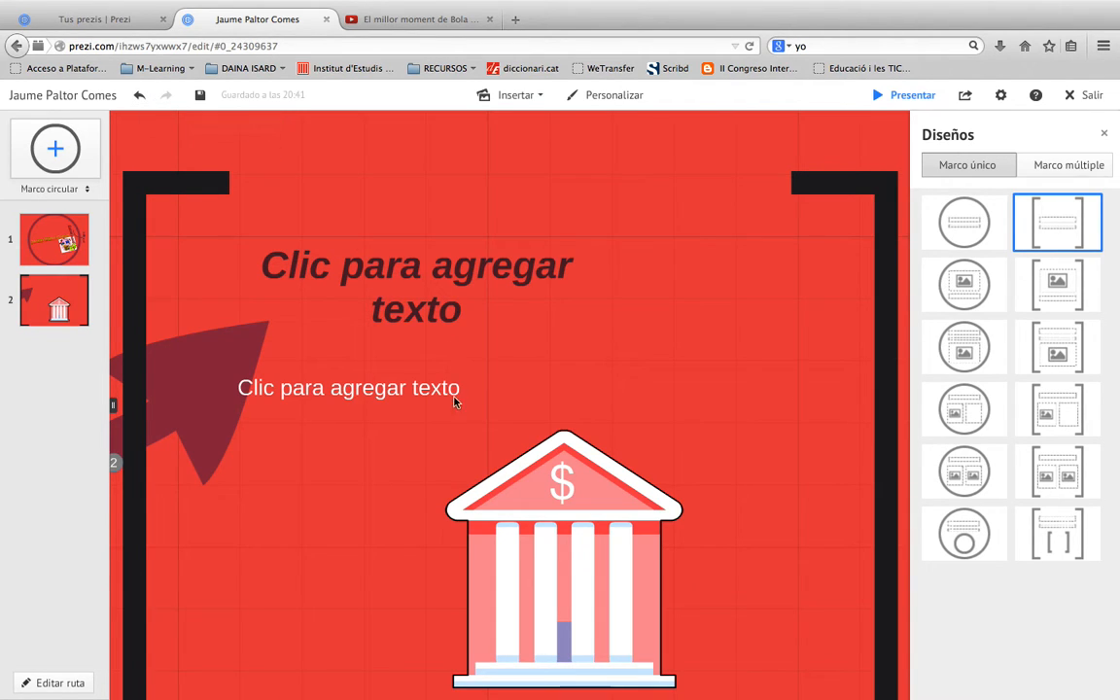
{"action": "left_click", "coordinate": [140, 97]}
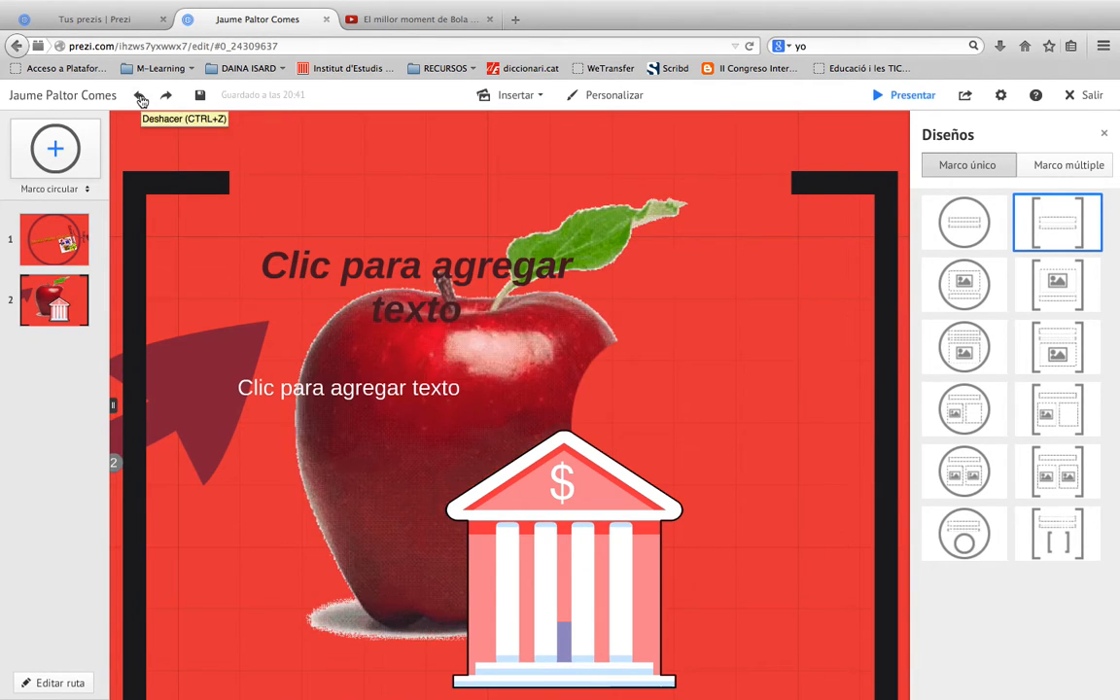
Step: Clear the subtitle and body text placeholders inside the bracket frame
{"action": "left_click", "coordinate": [287, 271]}
{"action": "left_click", "coordinate": [305, 365]}
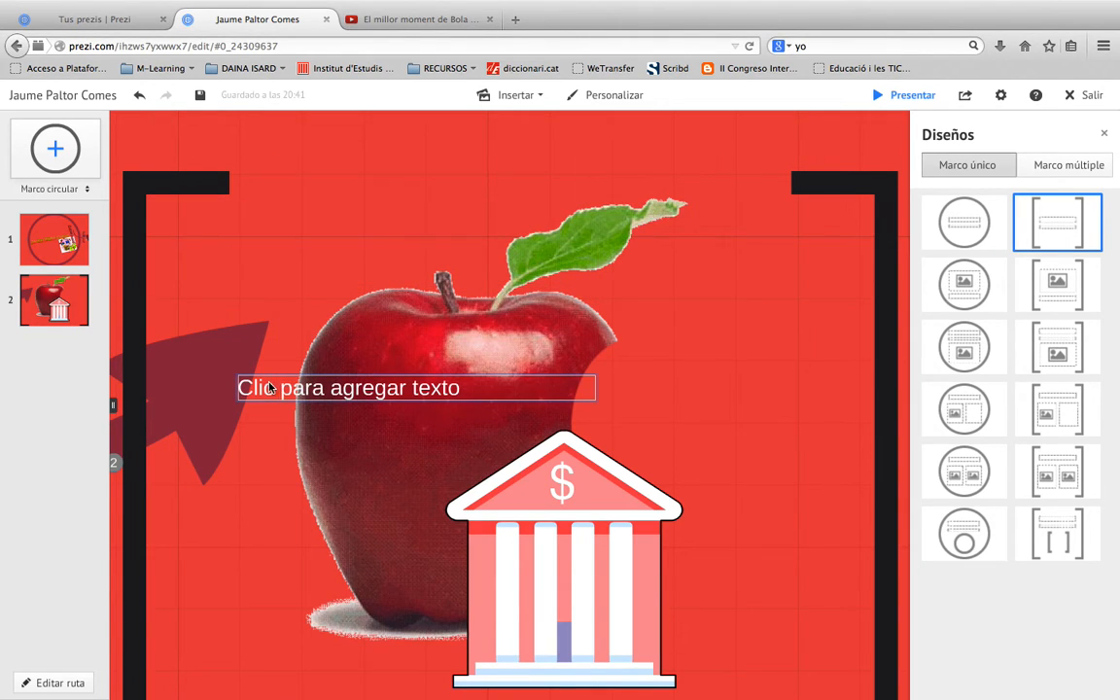
{"action": "left_click", "coordinate": [271, 389]}
{"action": "key", "text": "Escape"}
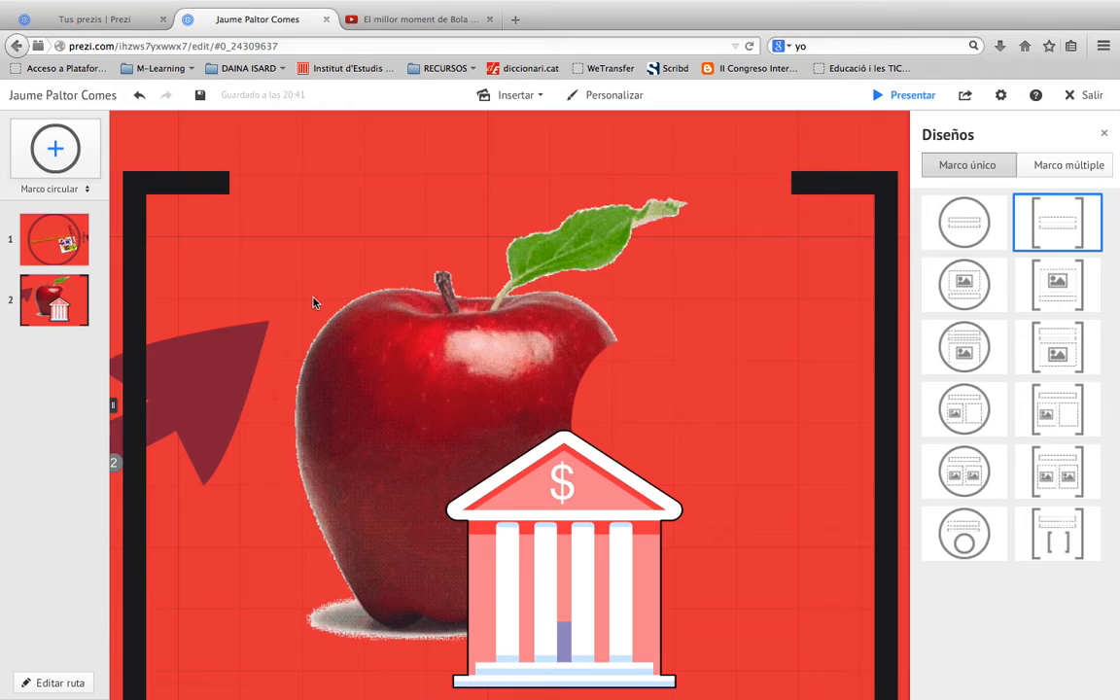
Step: Preview path steps 1 and 2 in turn and return to the circular frame
{"action": "scroll", "coordinate": [393, 290], "scroll_direction": "down", "scroll_amount": 5}
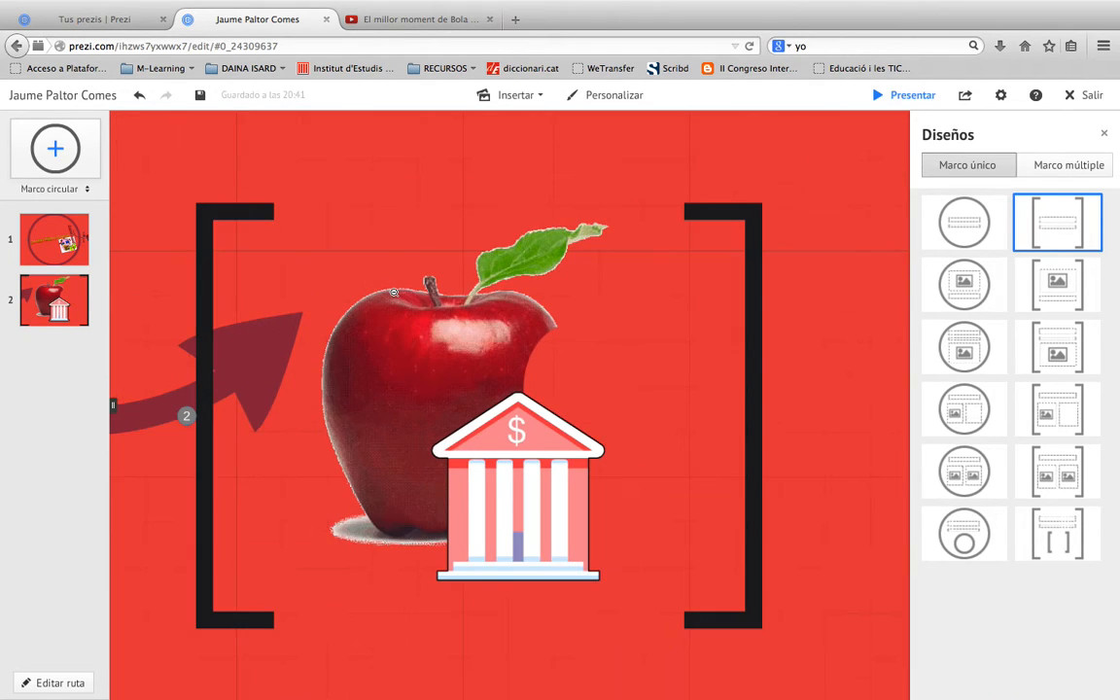
{"action": "scroll", "coordinate": [331, 204], "scroll_direction": "down", "scroll_amount": 5}
{"action": "left_click_drag", "start_coordinate": [317, 181], "coordinate": [538, 218]}
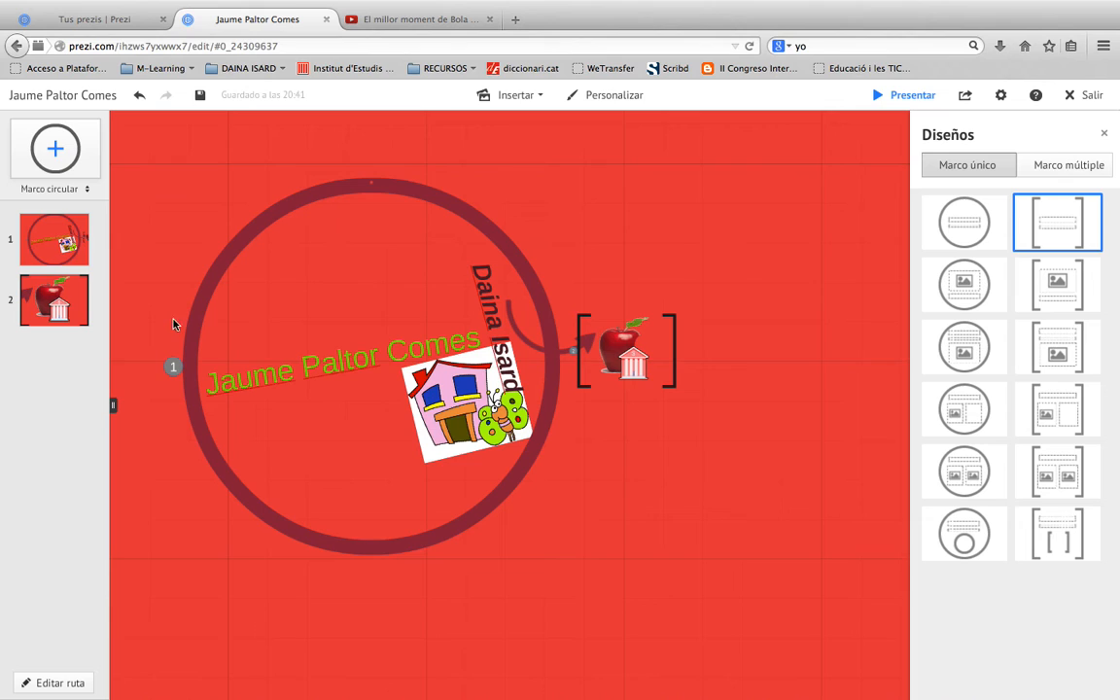
{"action": "left_click", "coordinate": [57, 247]}
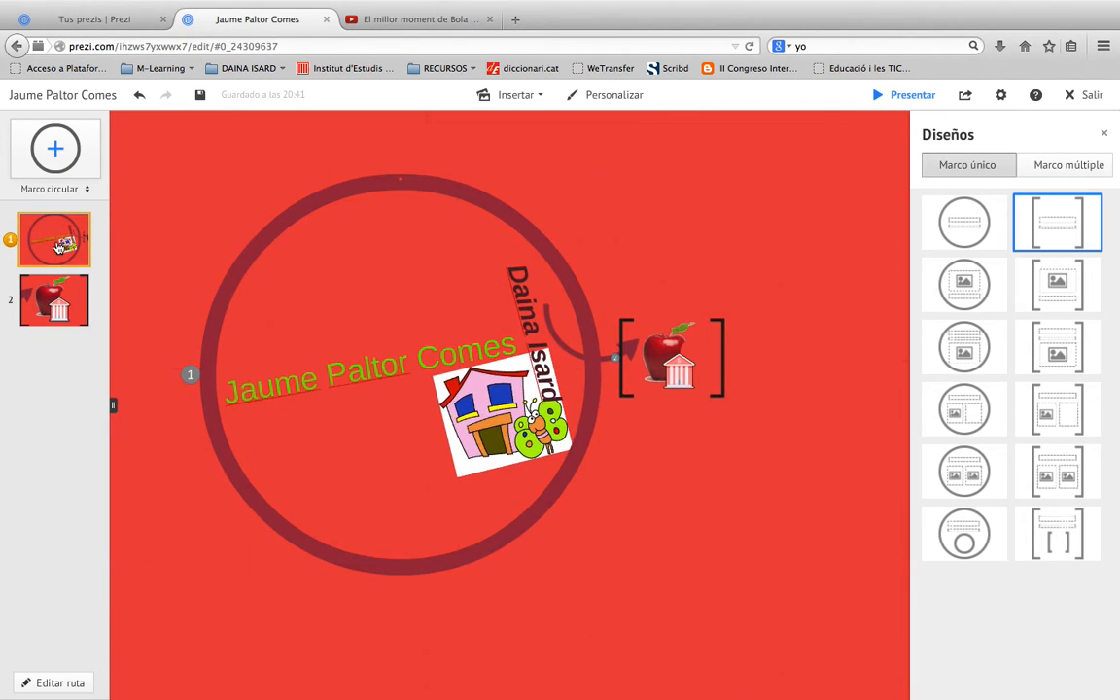
{"action": "left_click", "coordinate": [61, 303]}
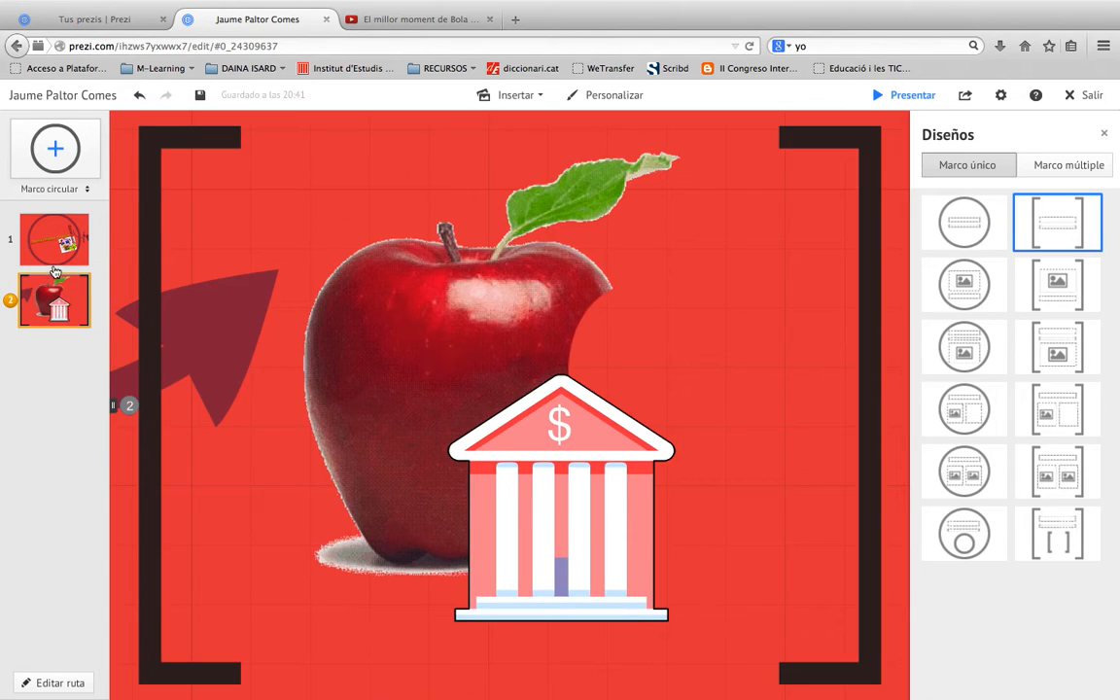
{"action": "left_click", "coordinate": [61, 247]}
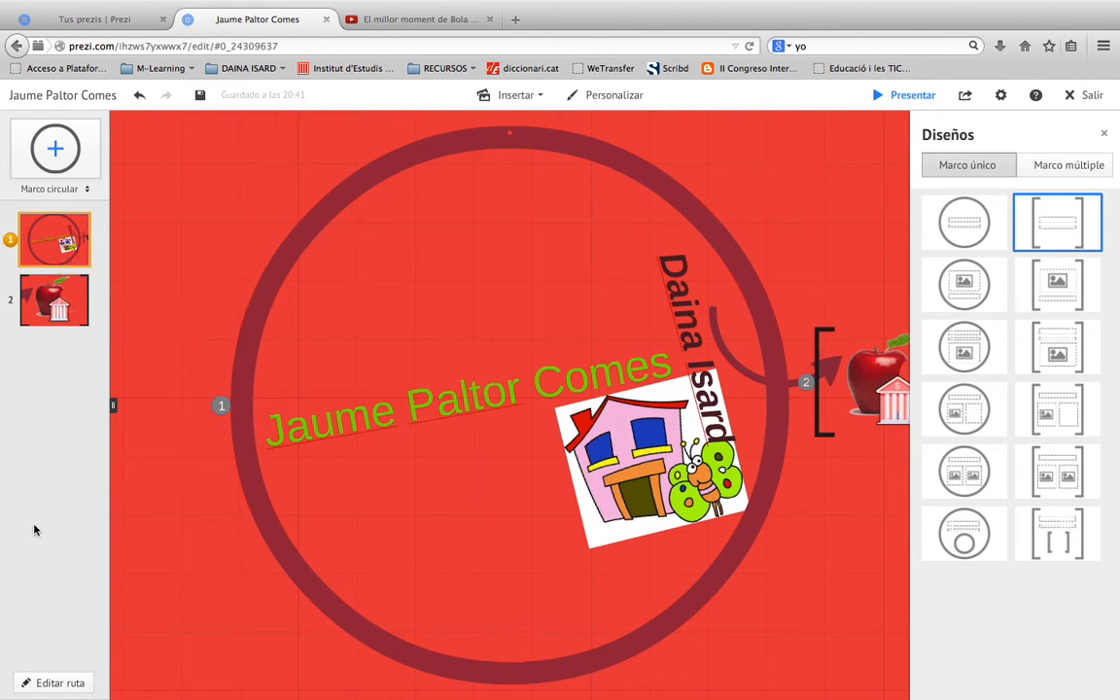
Step: Edit the path to add the green text, the vertical text and the house picture as steps 3, 4 and 5
{"action": "left_click", "coordinate": [51, 684]}
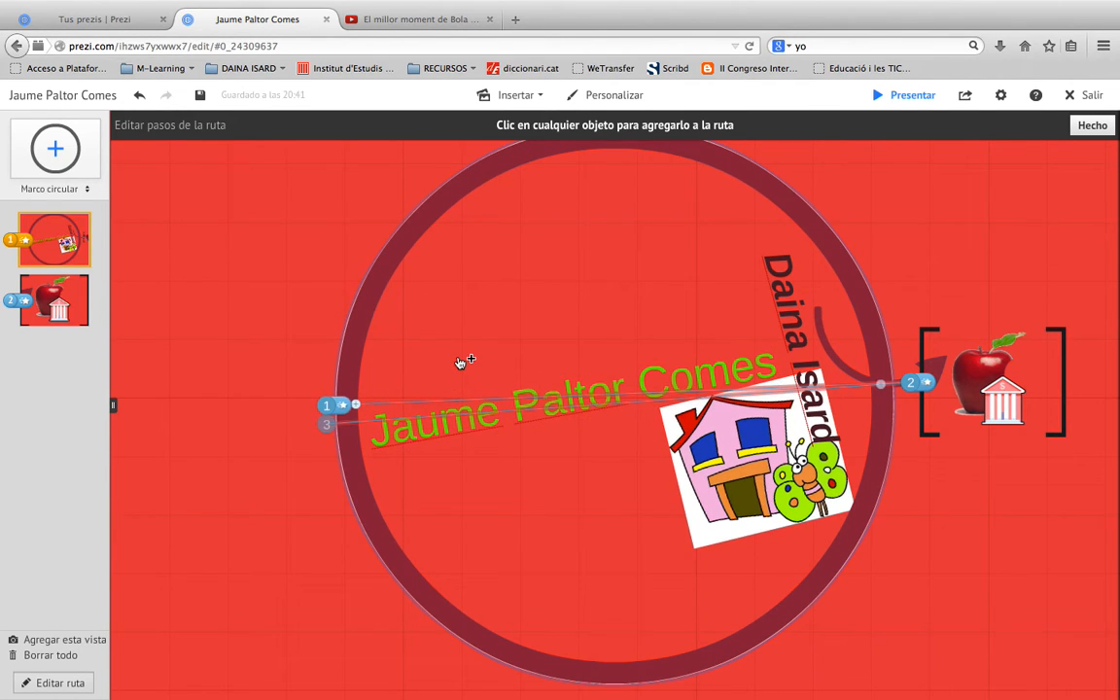
{"action": "left_click", "coordinate": [450, 424]}
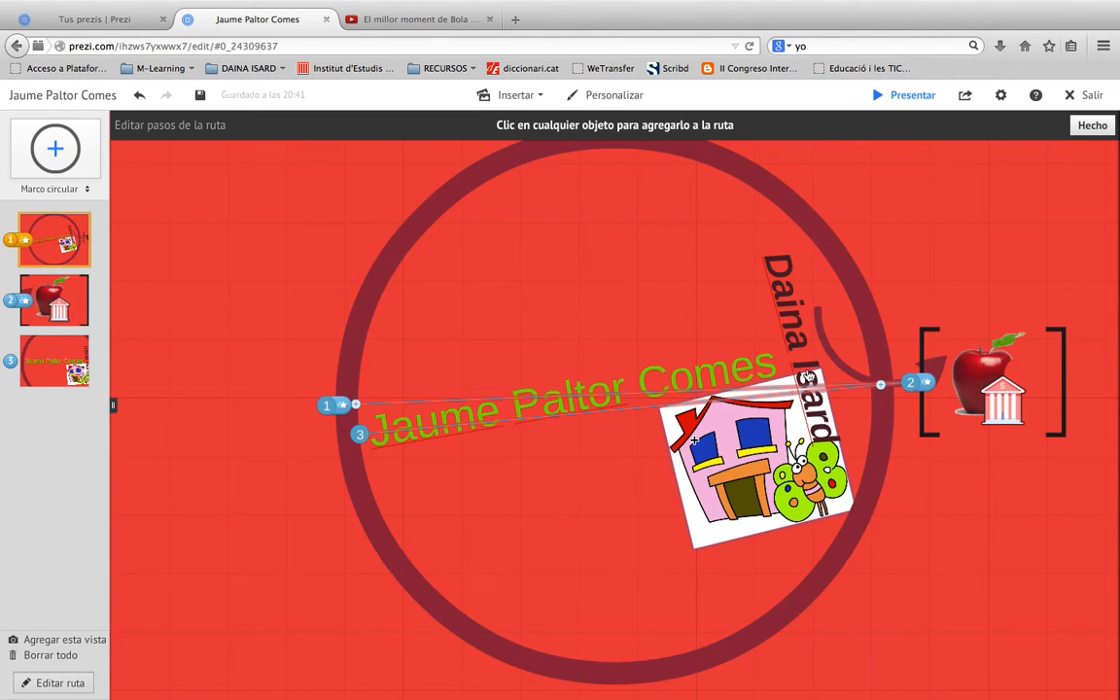
{"action": "left_click", "coordinate": [793, 324]}
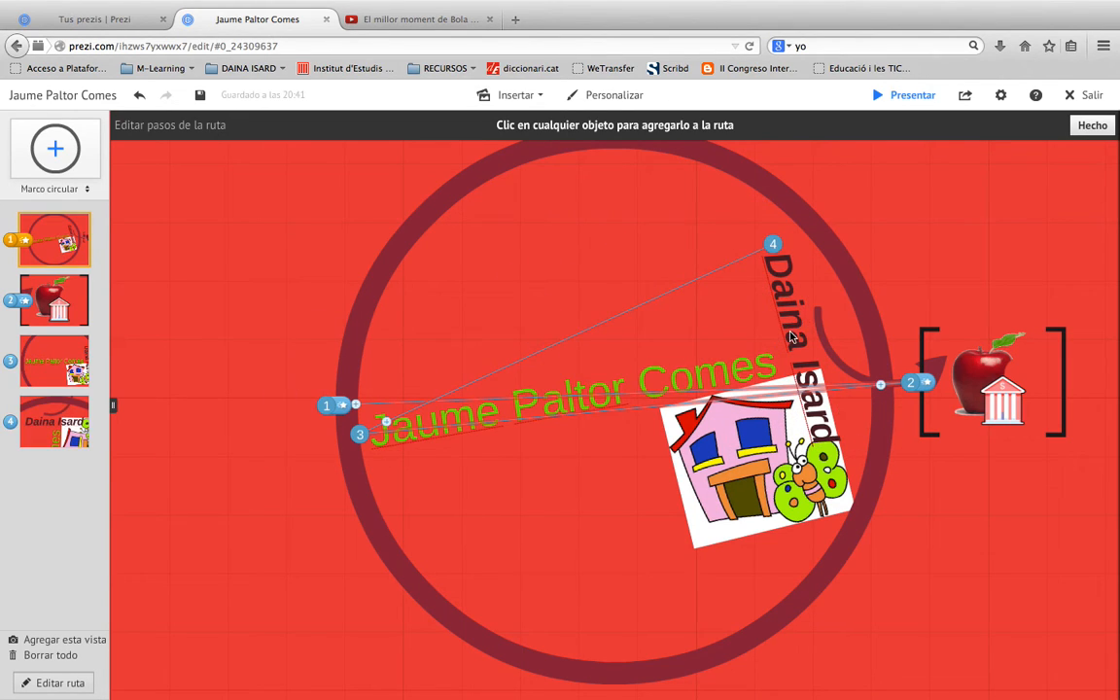
{"action": "left_click", "coordinate": [748, 458]}
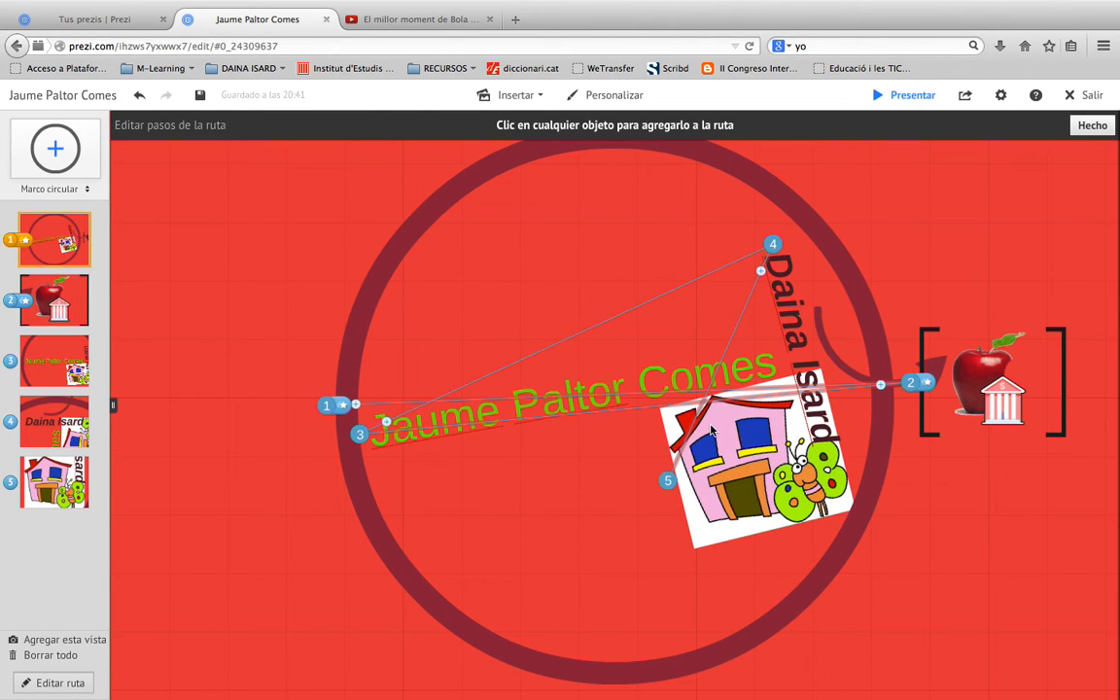
Step: Add the tiny video hidden inside the first "o" of the green text's last word to the path as step 6
{"action": "scroll", "coordinate": [680, 374], "scroll_direction": "up", "scroll_amount": 1}
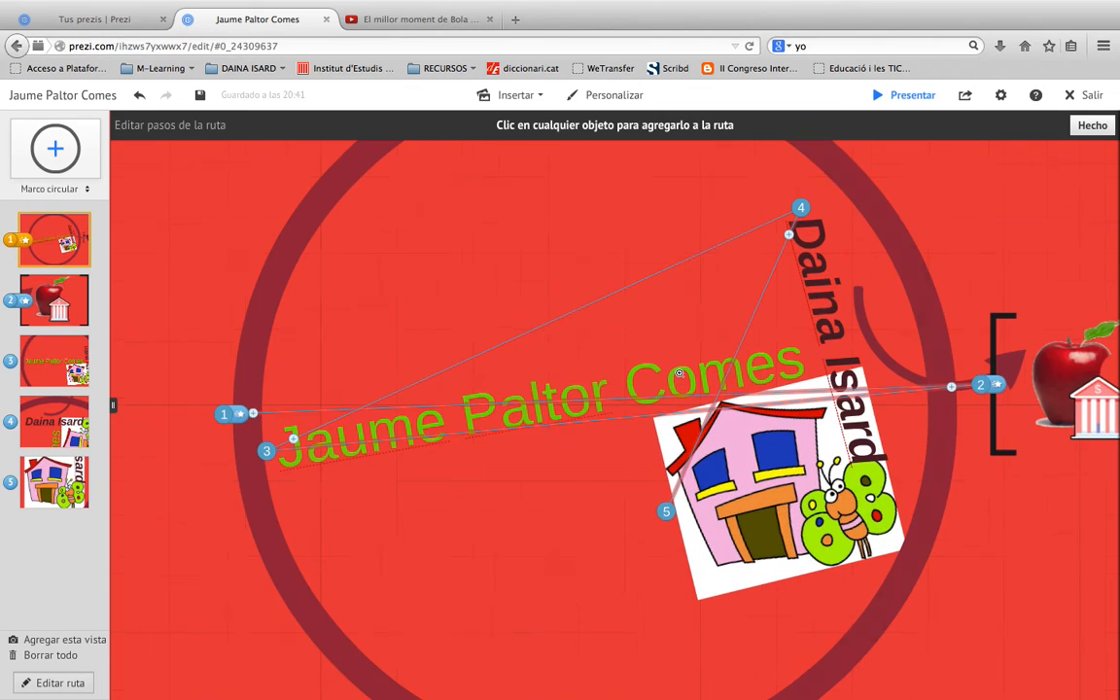
{"action": "scroll", "coordinate": [679, 375], "scroll_direction": "up", "scroll_amount": 5}
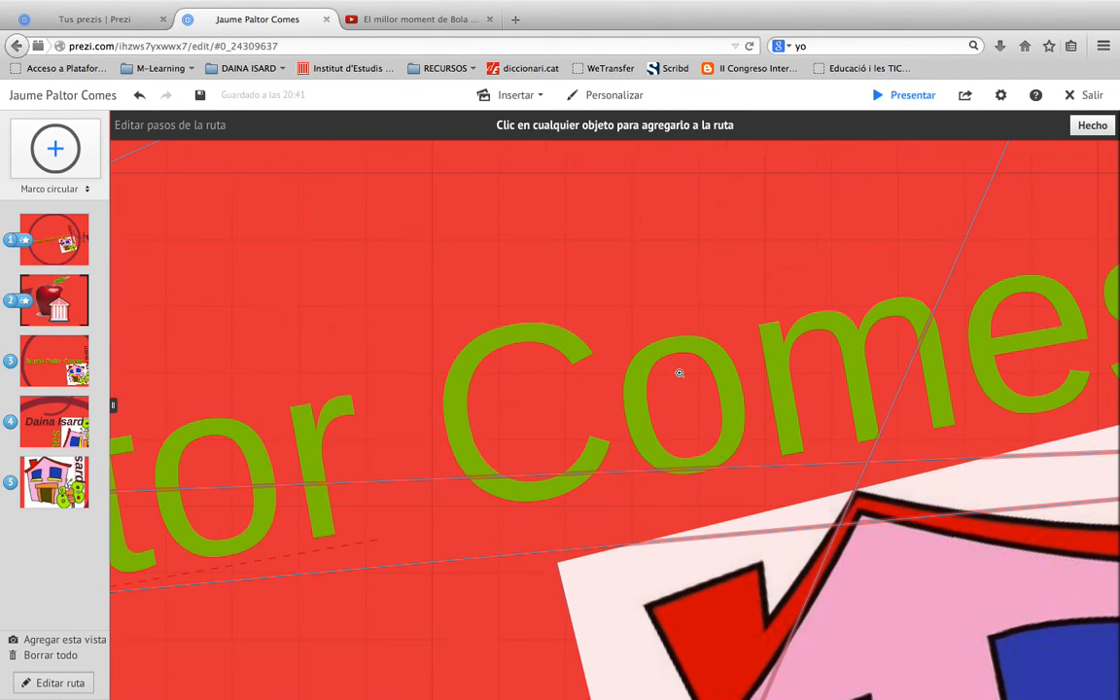
{"action": "scroll", "coordinate": [680, 373], "scroll_direction": "up", "scroll_amount": 1}
{"action": "scroll", "coordinate": [680, 374], "scroll_direction": "up", "scroll_amount": 3}
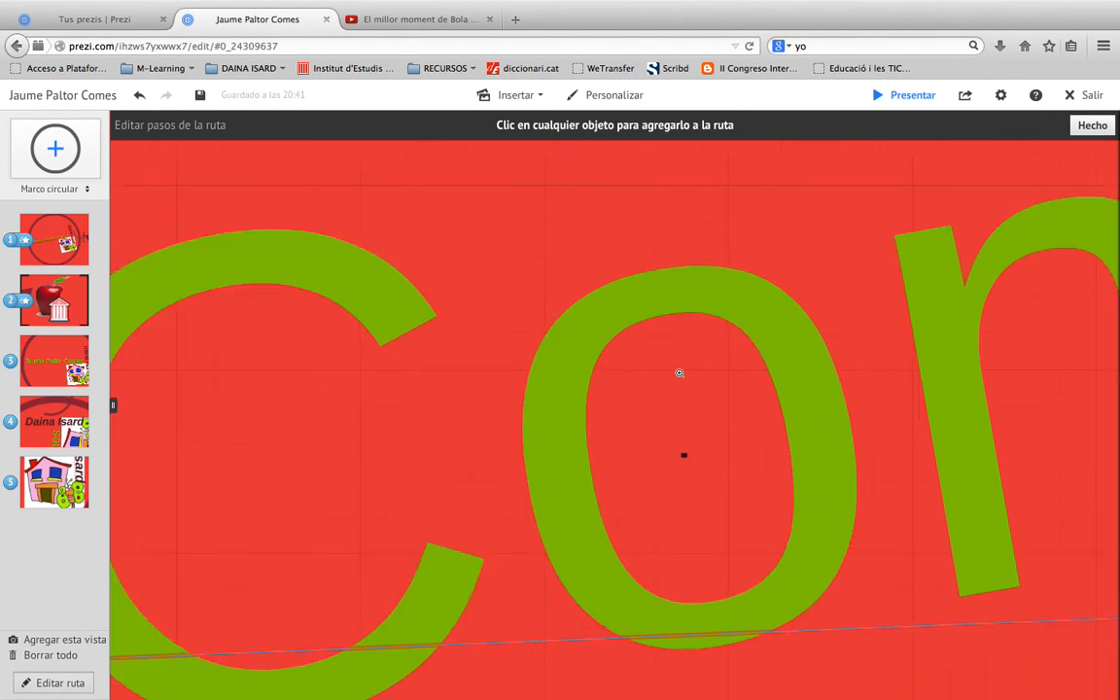
{"action": "left_click_drag", "start_coordinate": [705, 511], "coordinate": [695, 425]}
{"action": "scroll", "coordinate": [672, 411], "scroll_direction": "up", "scroll_amount": 1}
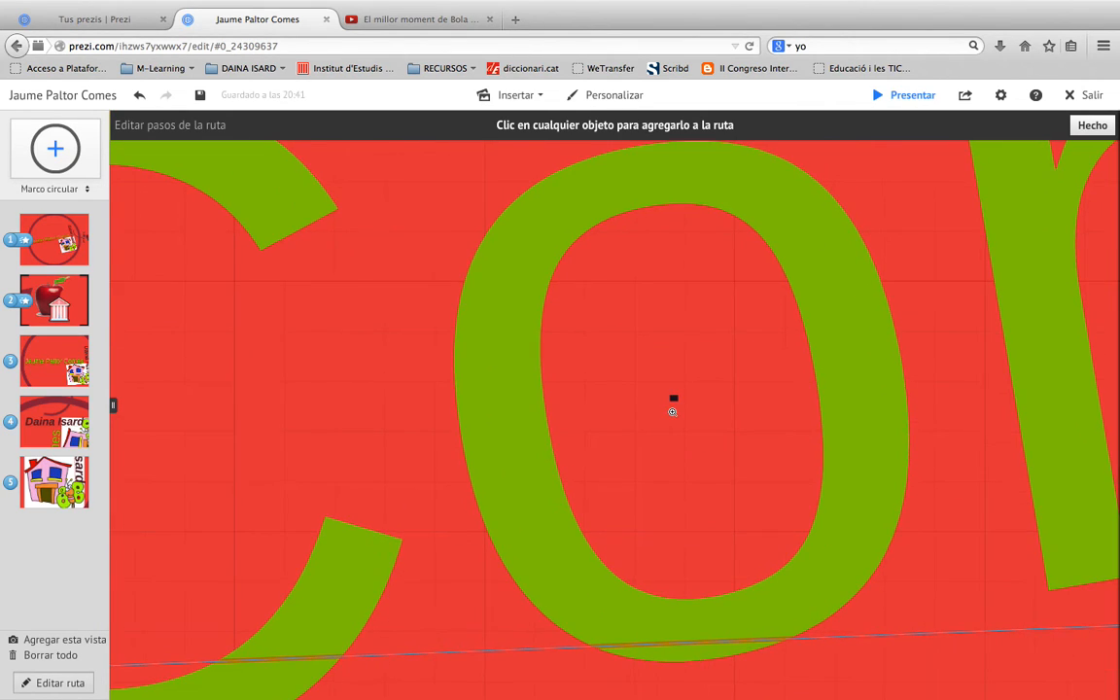
{"action": "scroll", "coordinate": [672, 411], "scroll_direction": "up", "scroll_amount": 1}
{"action": "scroll", "coordinate": [672, 411], "scroll_direction": "up", "scroll_amount": 1}
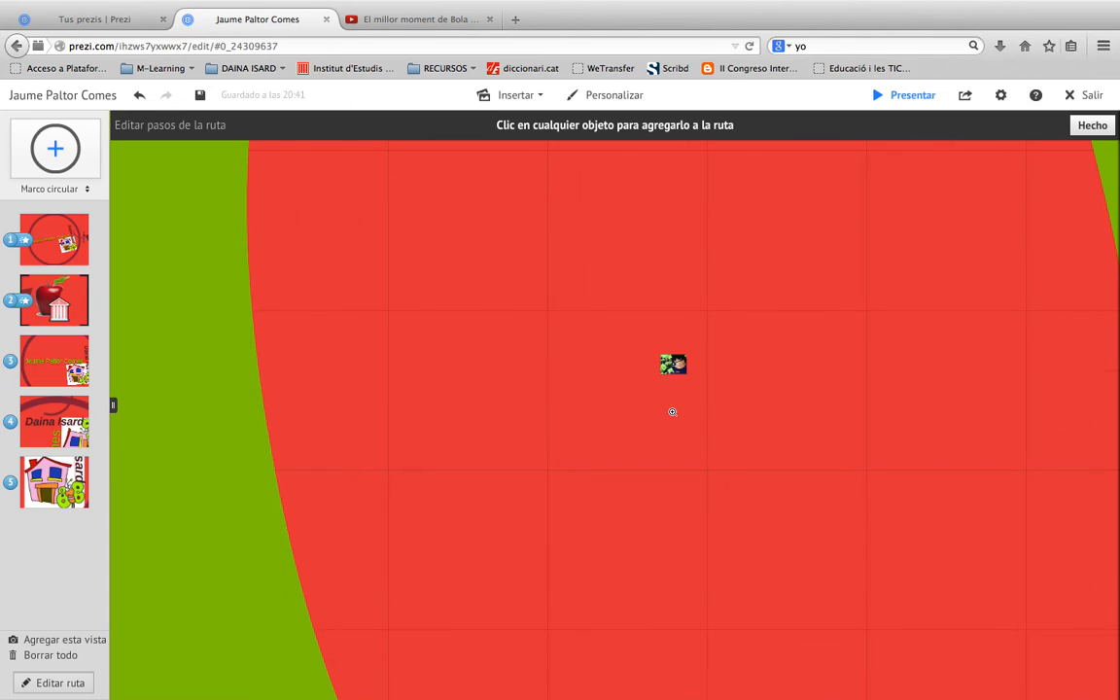
{"action": "scroll", "coordinate": [672, 411], "scroll_direction": "up", "scroll_amount": 2}
{"action": "left_click", "coordinate": [671, 282]}
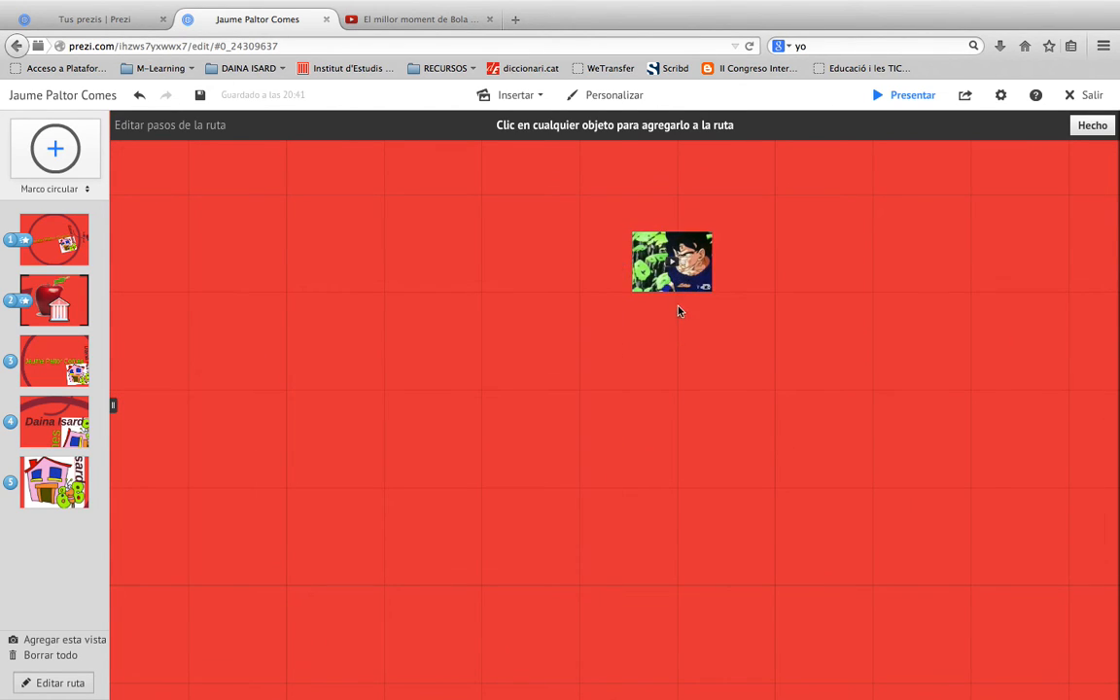
{"action": "left_click", "coordinate": [670, 288]}
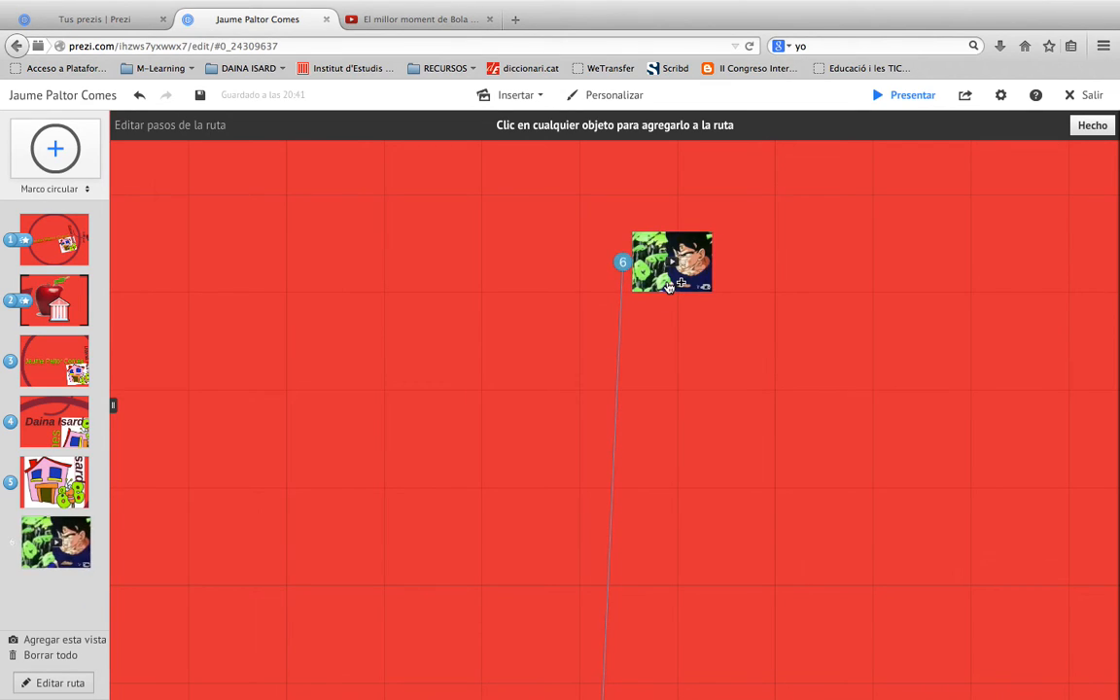
Step: Add the apple and the bank symbol inside the bracket frame to the path as steps 7 and 8
{"action": "scroll", "coordinate": [577, 372], "scroll_direction": "down", "scroll_amount": 1}
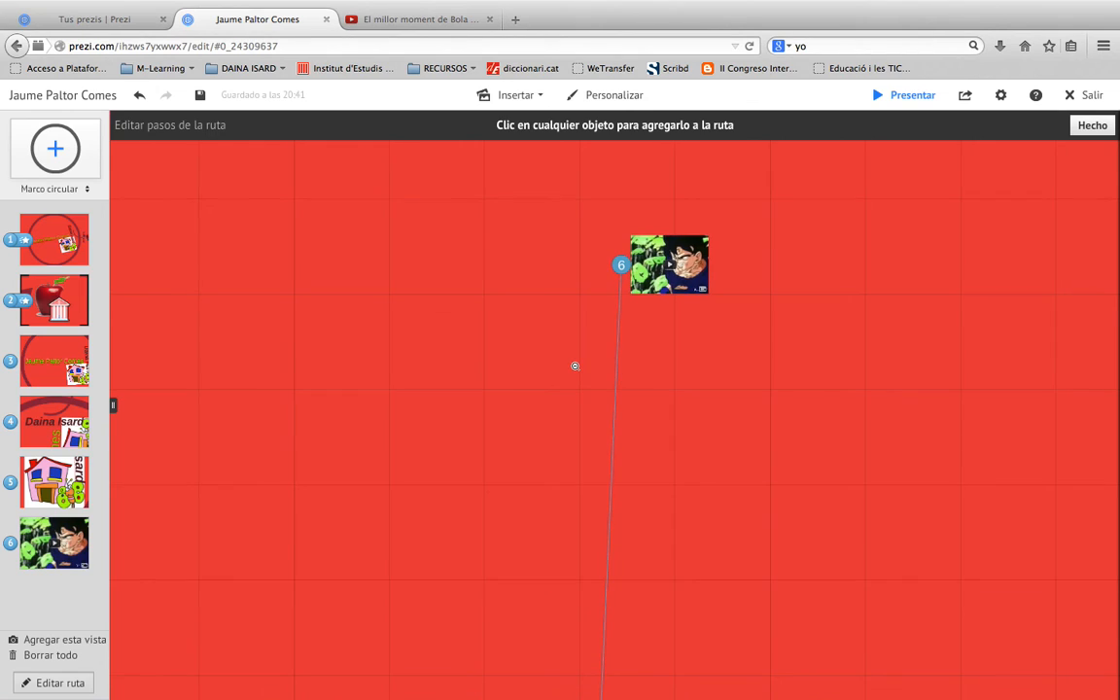
{"action": "scroll", "coordinate": [577, 370], "scroll_direction": "down", "scroll_amount": 3}
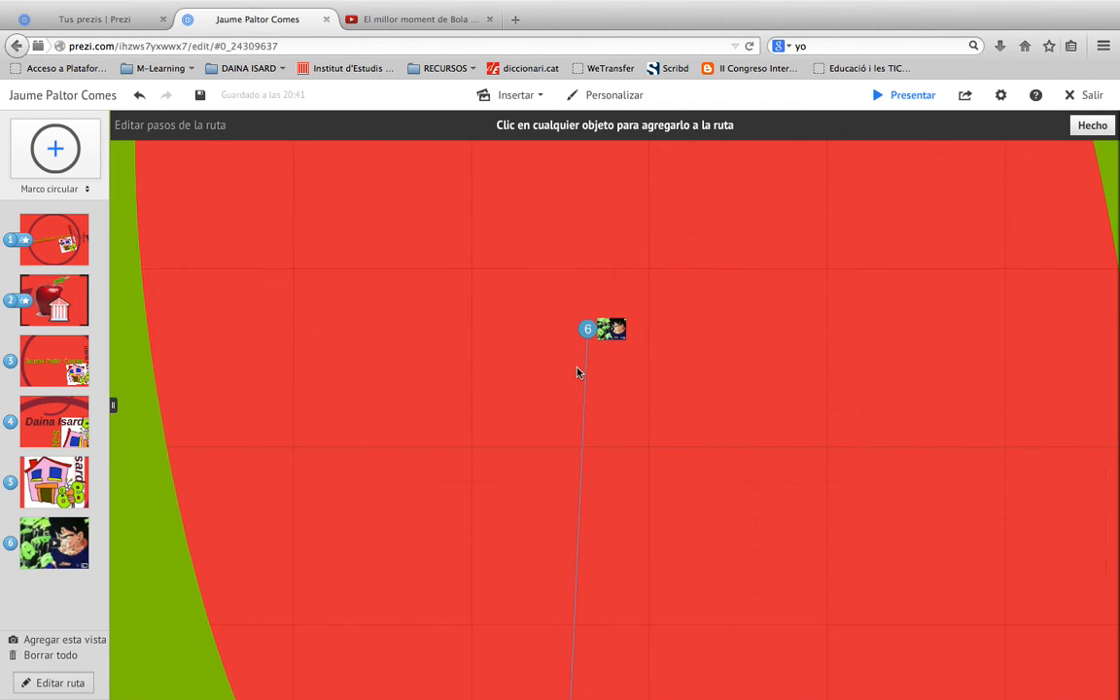
{"action": "scroll", "coordinate": [575, 368], "scroll_direction": "down", "scroll_amount": 2}
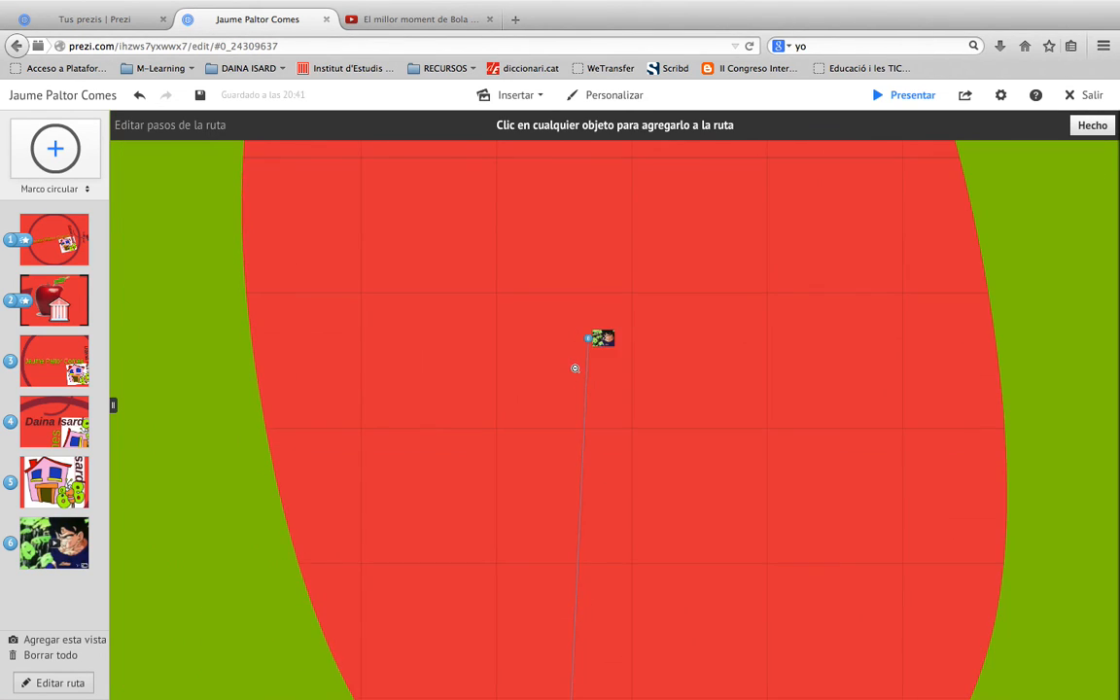
{"action": "scroll", "coordinate": [575, 368], "scroll_direction": "down", "scroll_amount": 4}
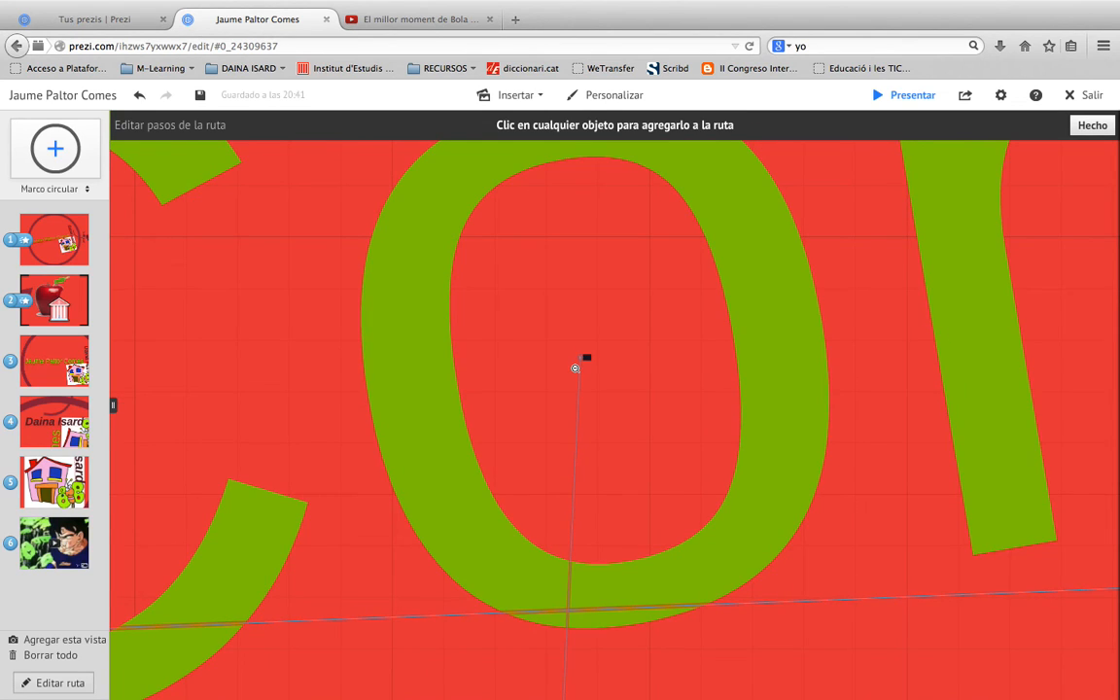
{"action": "scroll", "coordinate": [575, 367], "scroll_direction": "down", "scroll_amount": 2}
{"action": "scroll", "coordinate": [575, 368], "scroll_direction": "down", "scroll_amount": 2}
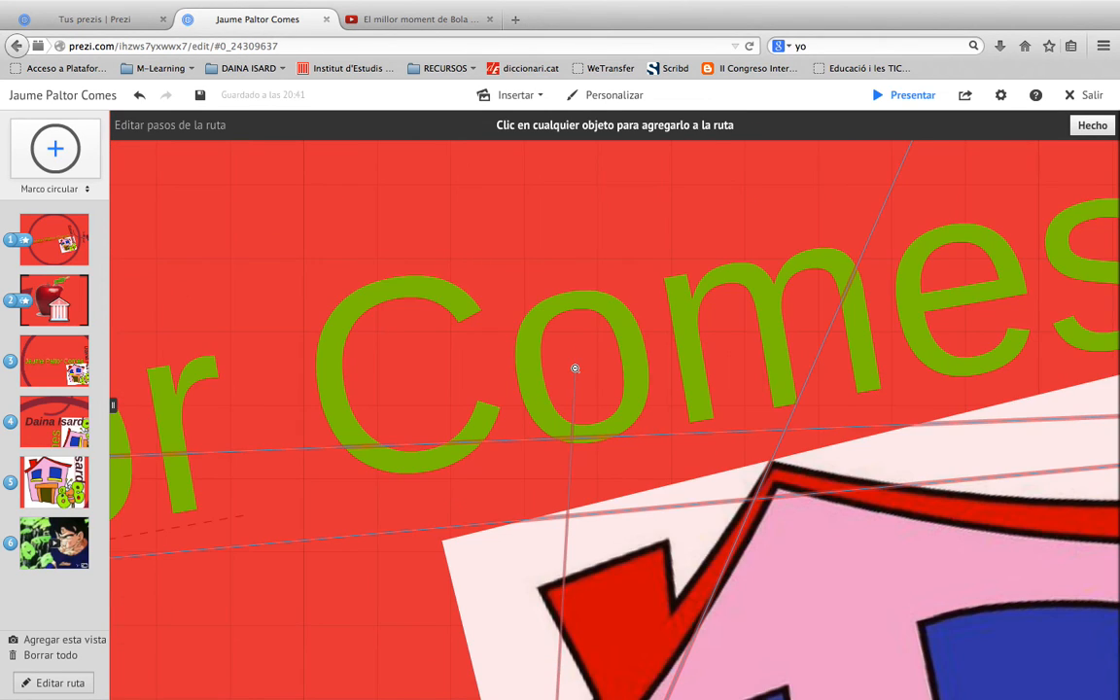
{"action": "scroll", "coordinate": [574, 368], "scroll_direction": "down", "scroll_amount": 2}
{"action": "scroll", "coordinate": [575, 367], "scroll_direction": "down", "scroll_amount": 2}
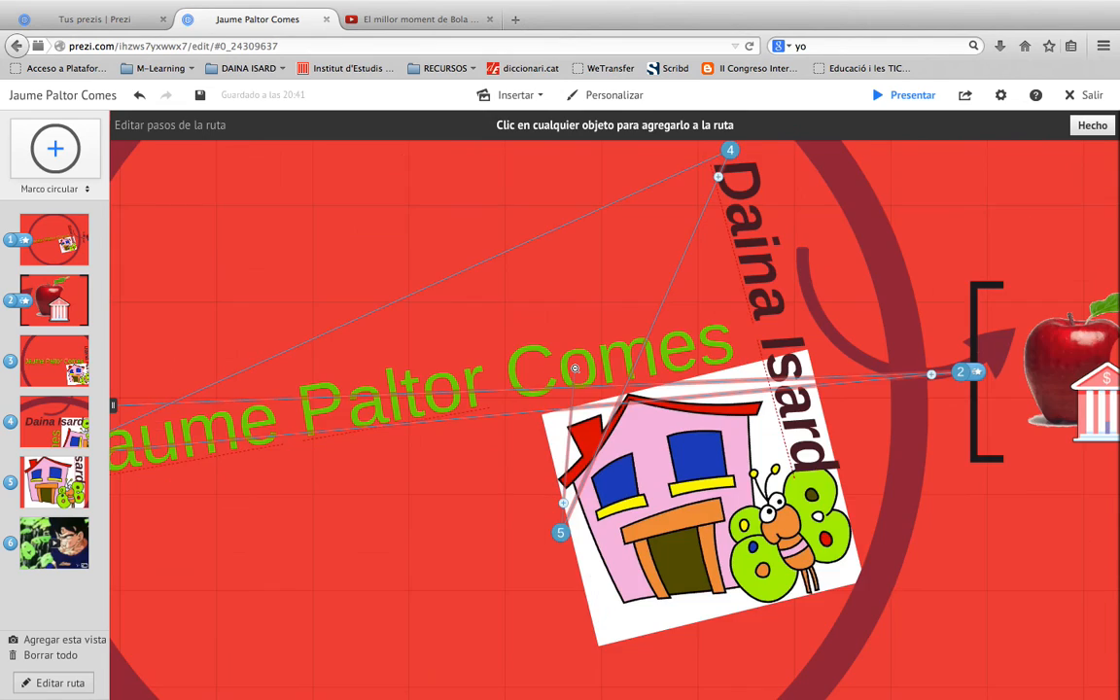
{"action": "scroll", "coordinate": [575, 368], "scroll_direction": "down", "scroll_amount": 3}
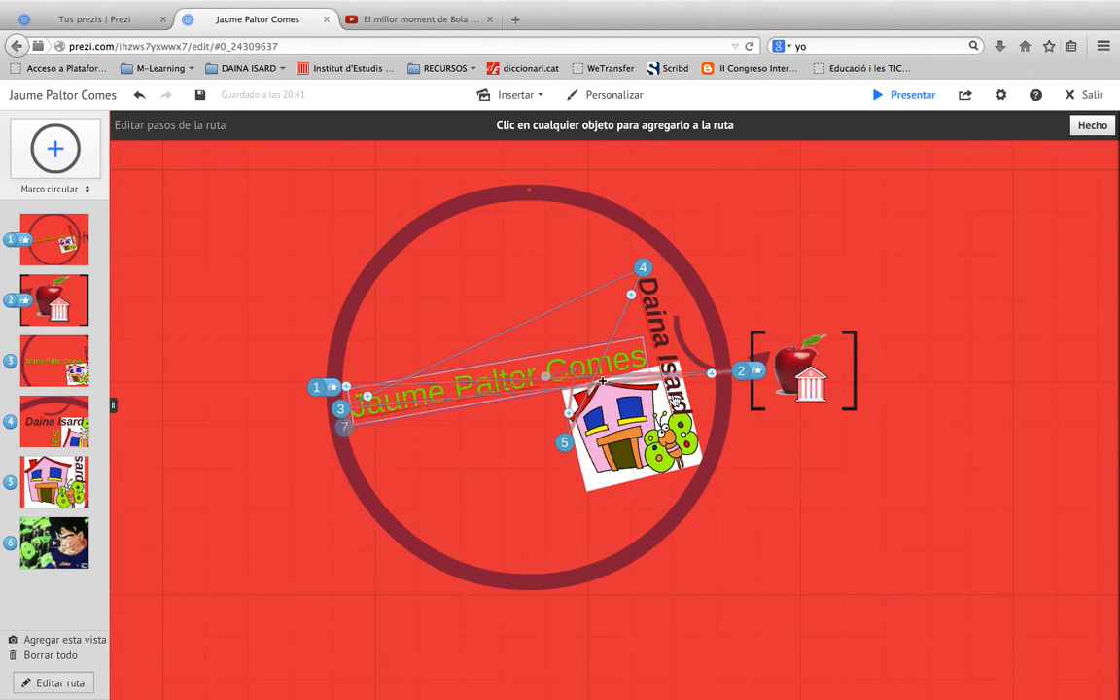
{"action": "left_click", "coordinate": [787, 368]}
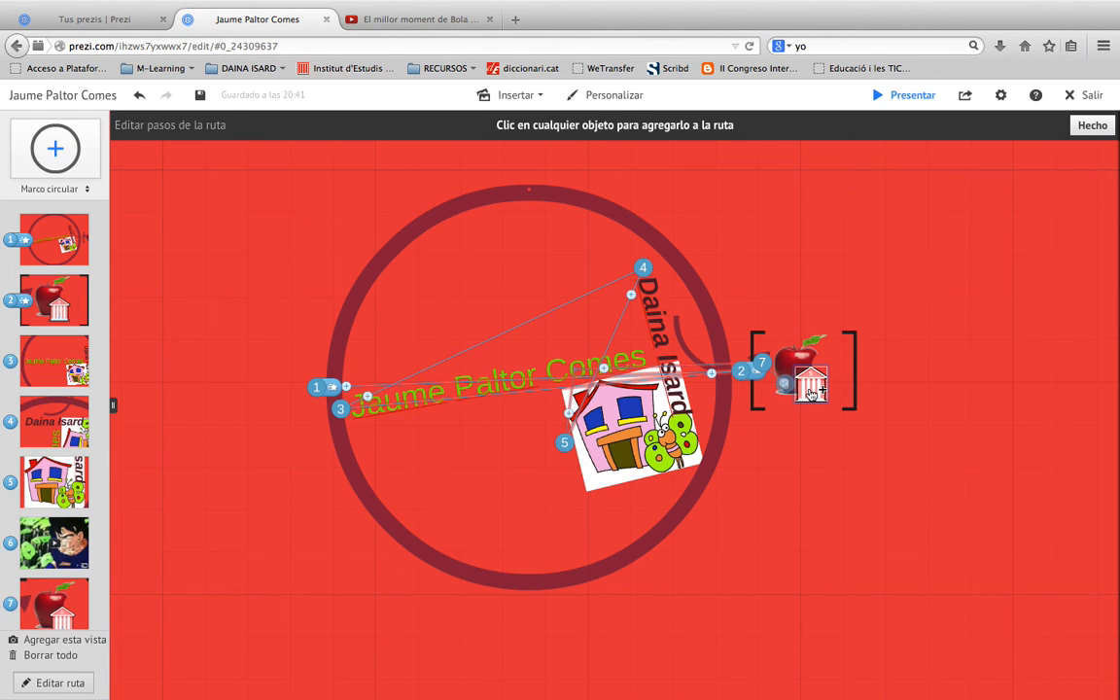
{"action": "left_click", "coordinate": [812, 389]}
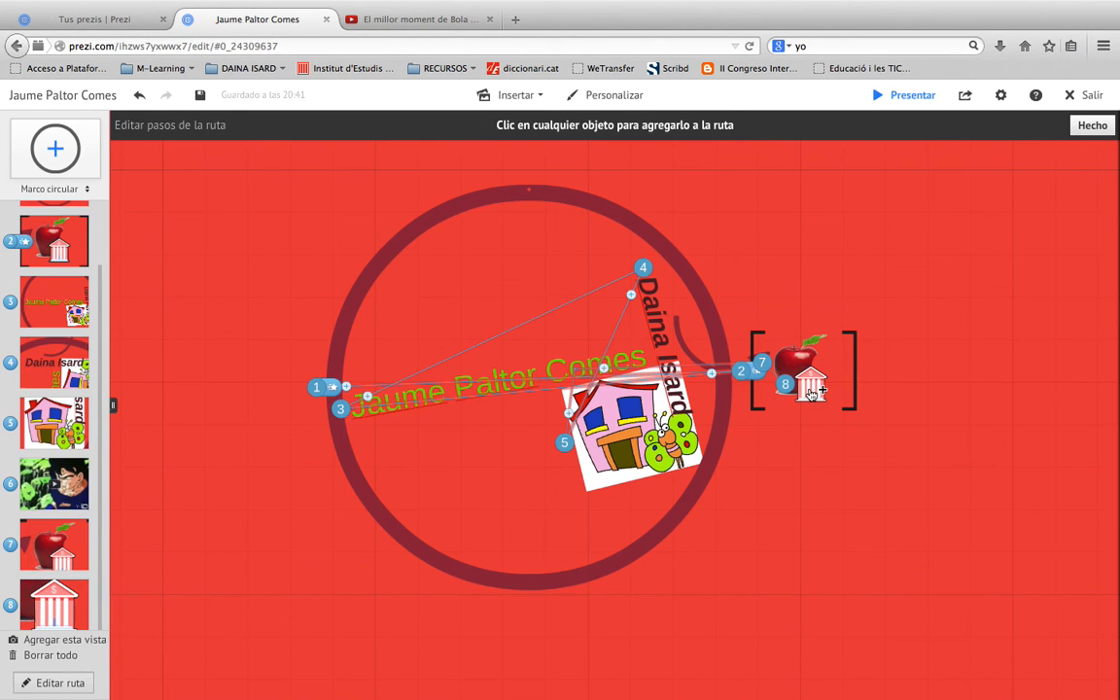